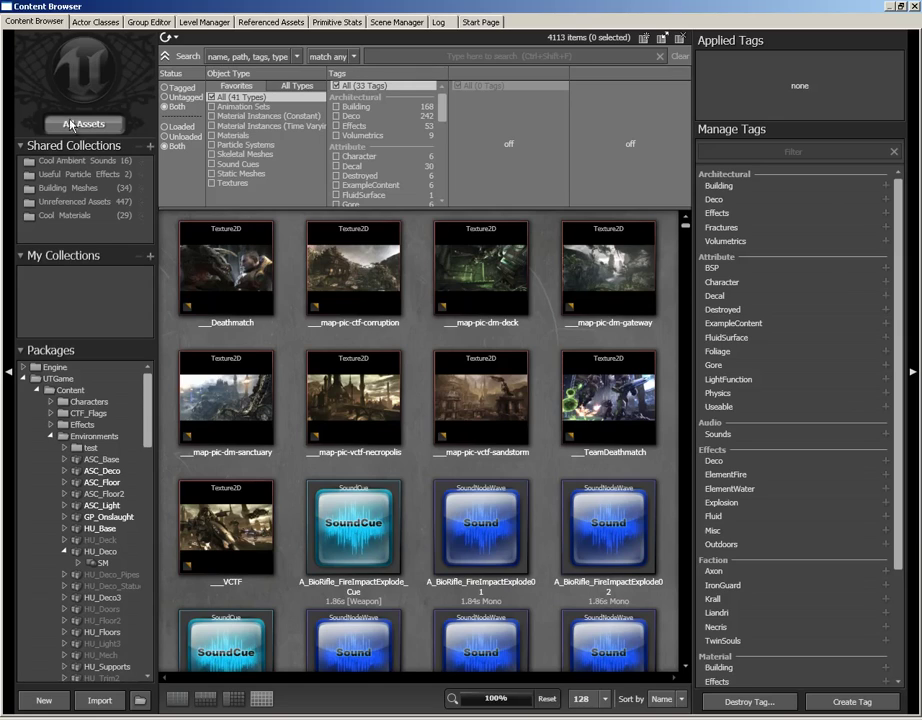
- Show the ASC_Deco package's assets, then return to listing all 4113 assets
click(103, 471)
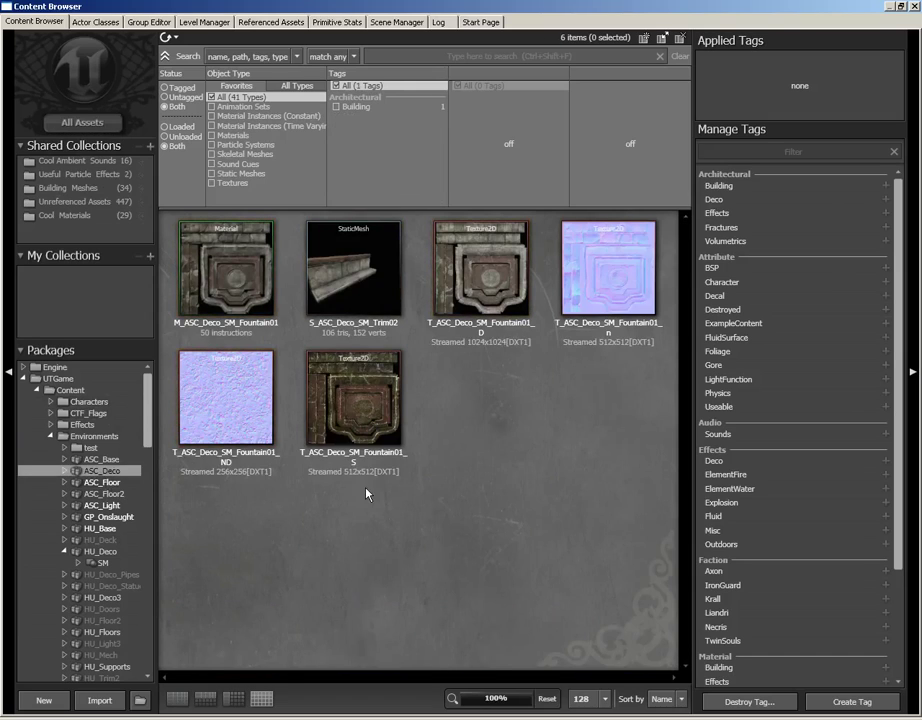
click(72, 126)
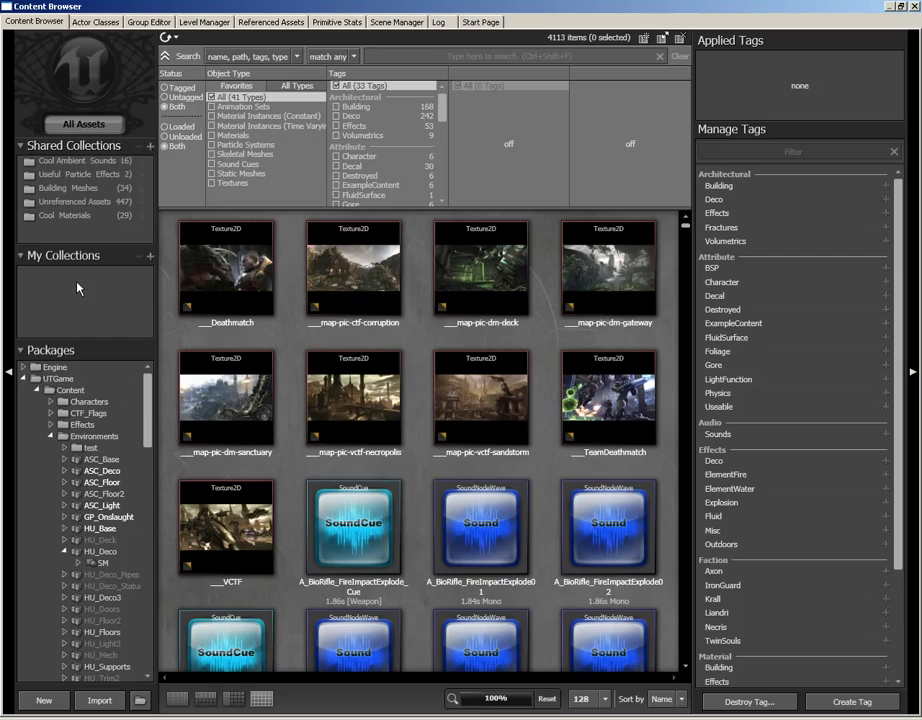
- Browse the Cool Ambient Sounds, Building Meshes, Unreferenced Assets and Cool Materials collections, then return to All Assets
click(57, 168)
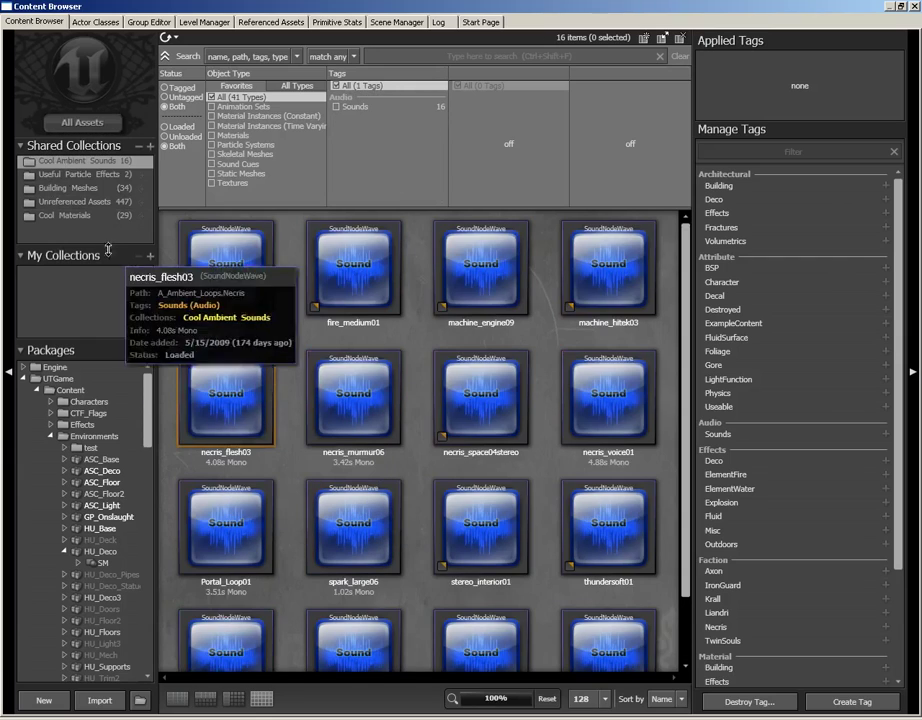
click(82, 189)
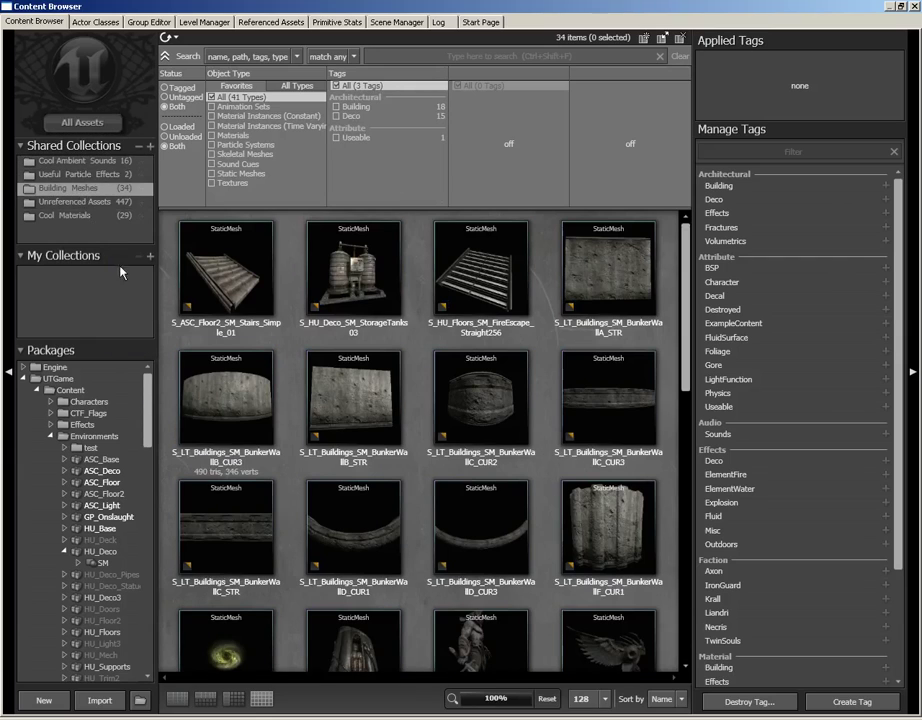
click(63, 202)
click(76, 216)
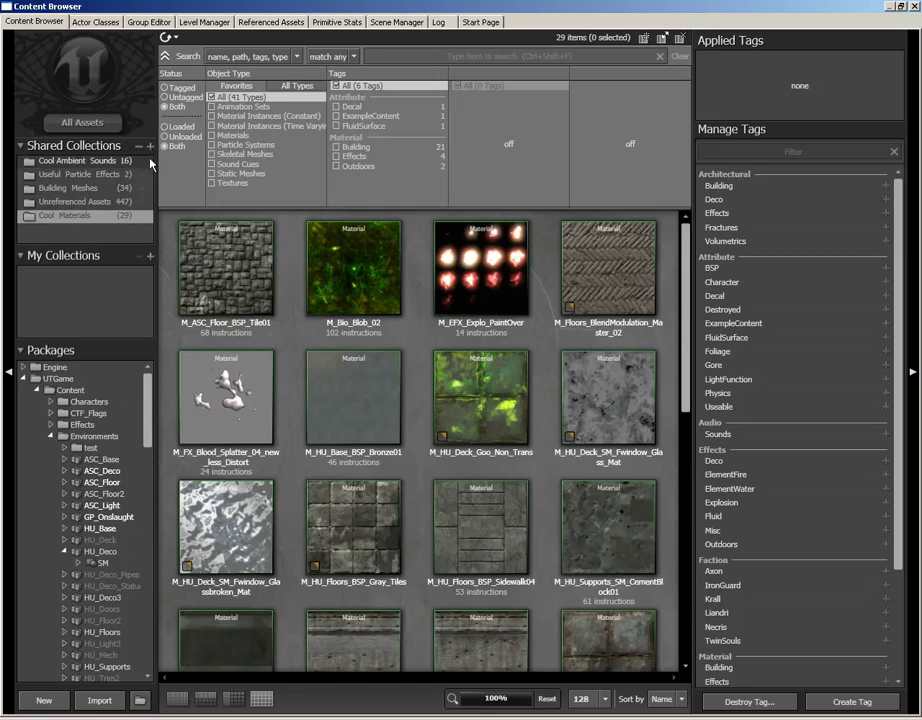
click(93, 124)
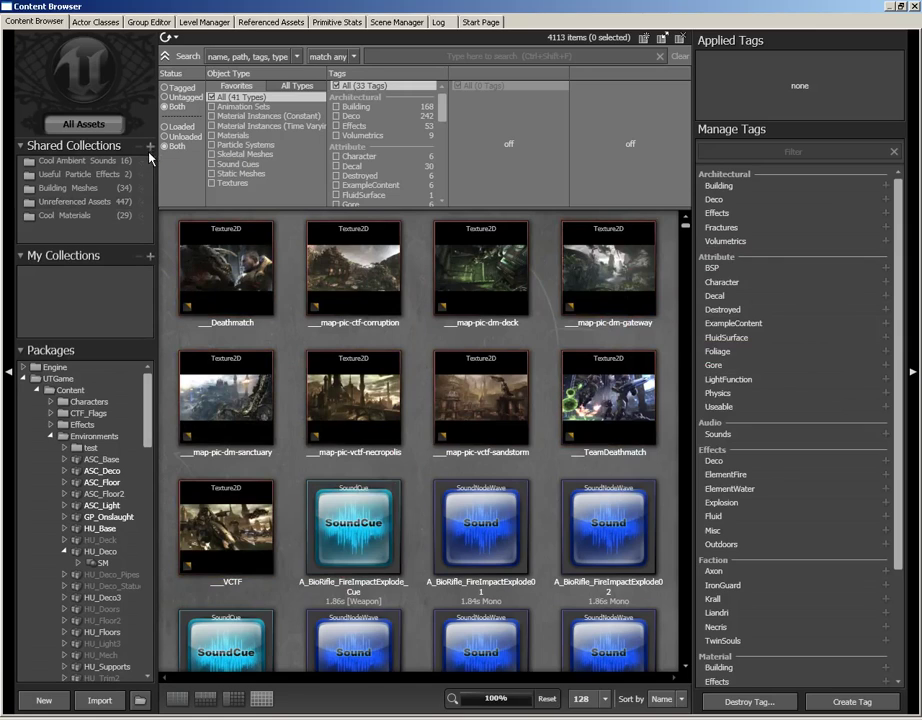
- Add a personal collection named ScreenImages, check that it is empty, and go back to All Assets
click(150, 259)
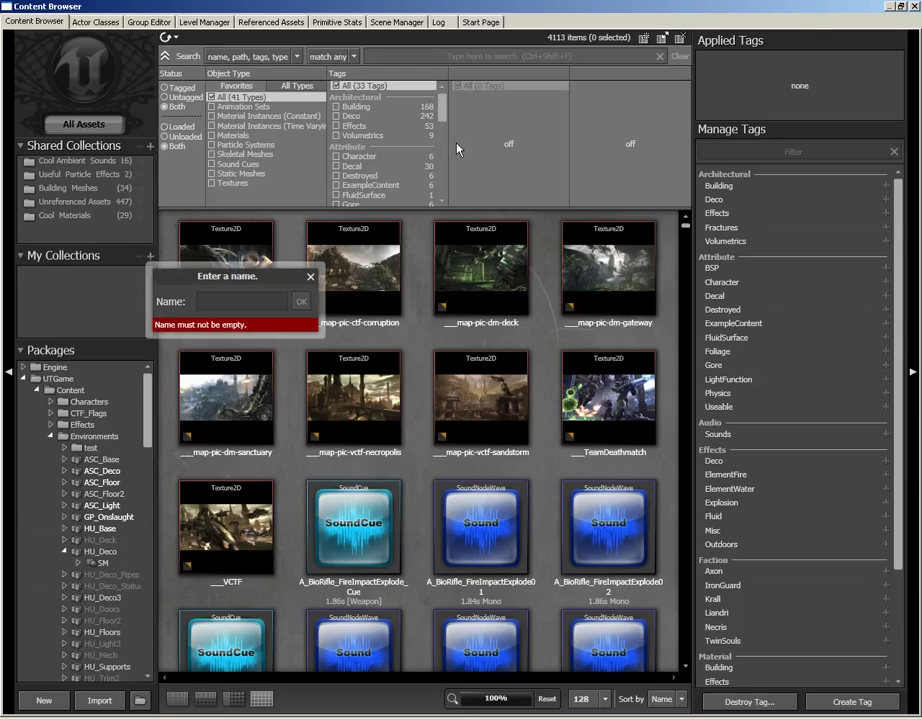
text(Screen)
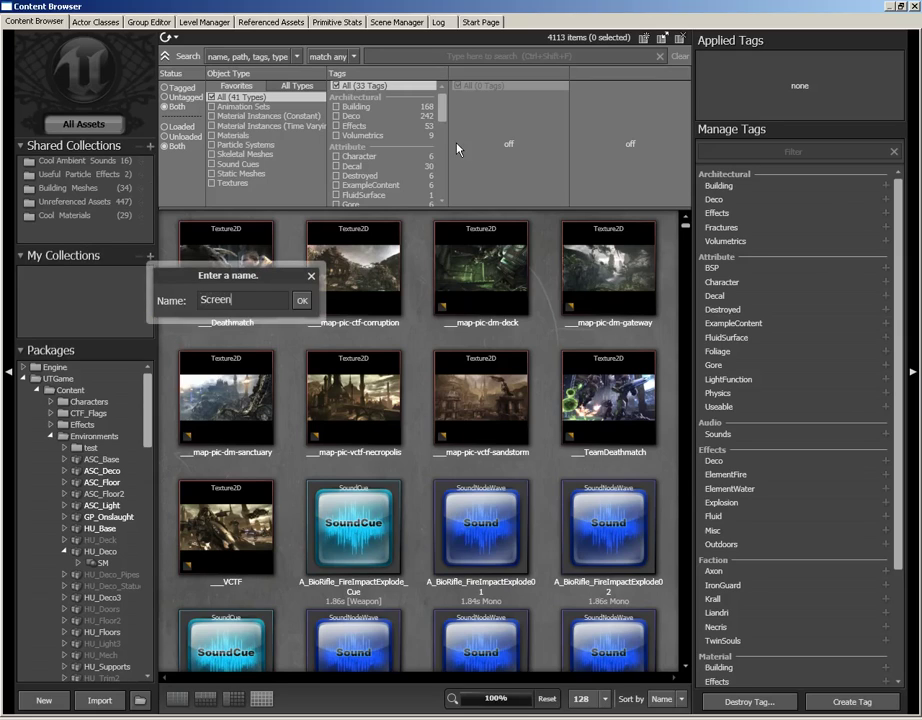
text(Images)
key(Return)
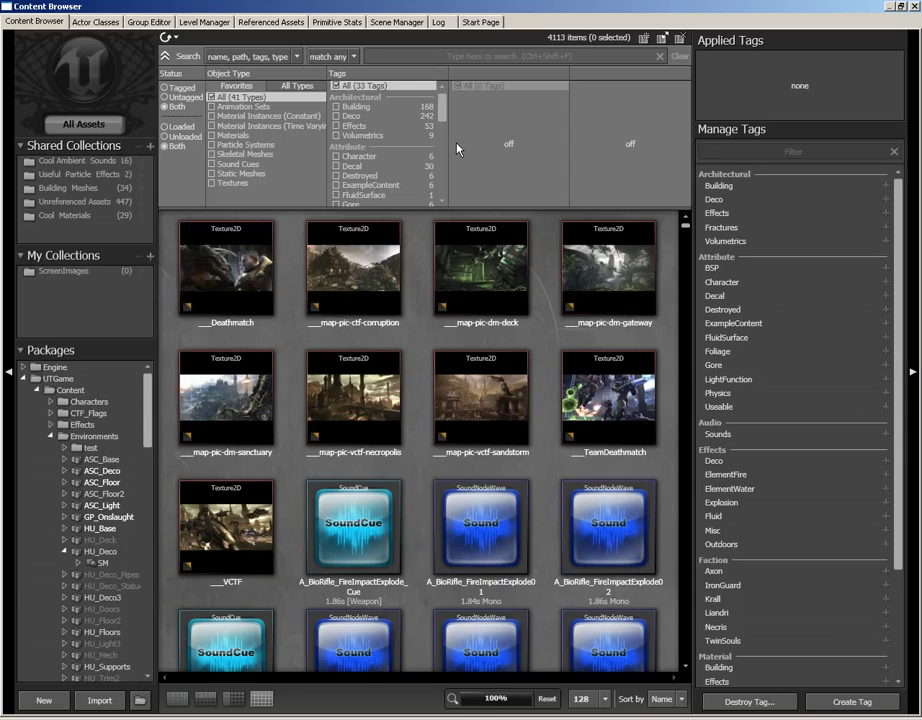
click(79, 272)
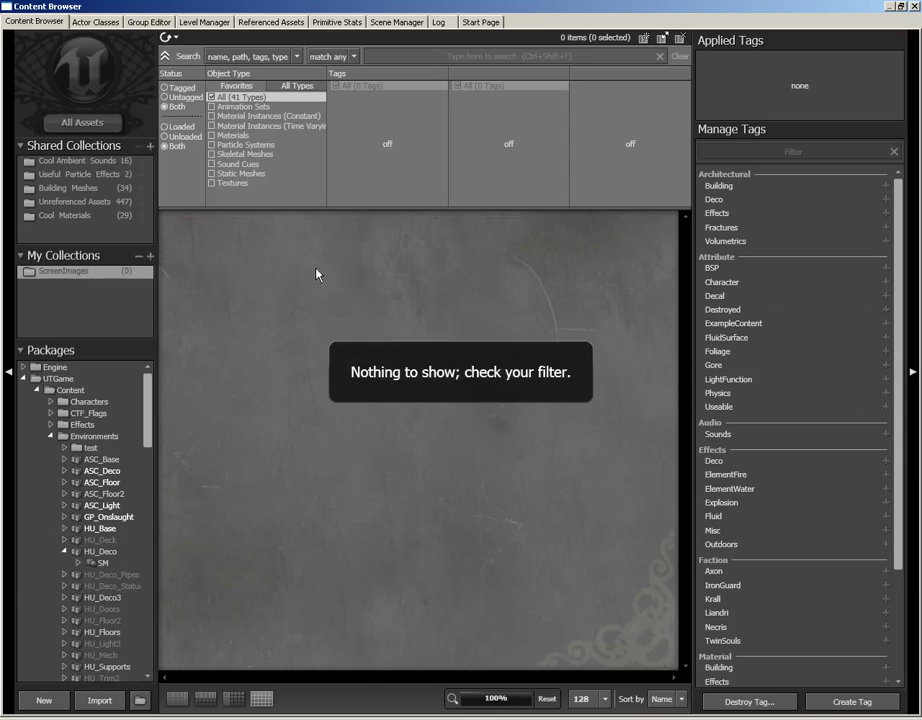
click(76, 123)
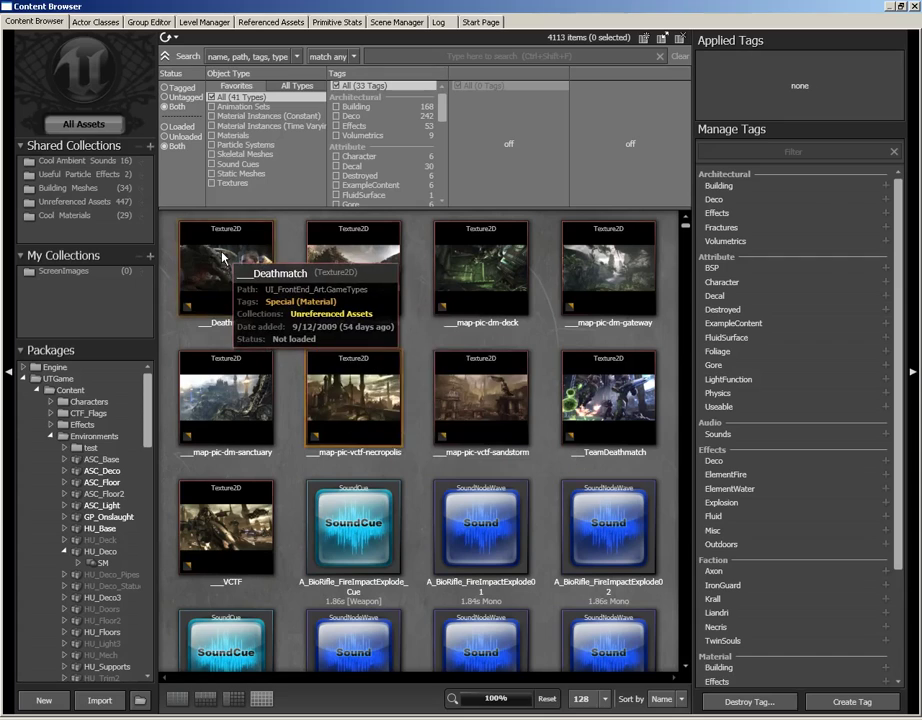
- Add ___Deathmatch, then the eight textures from map-pic-ctf-corruption through VCTF, to ScreenImages
click(200, 300)
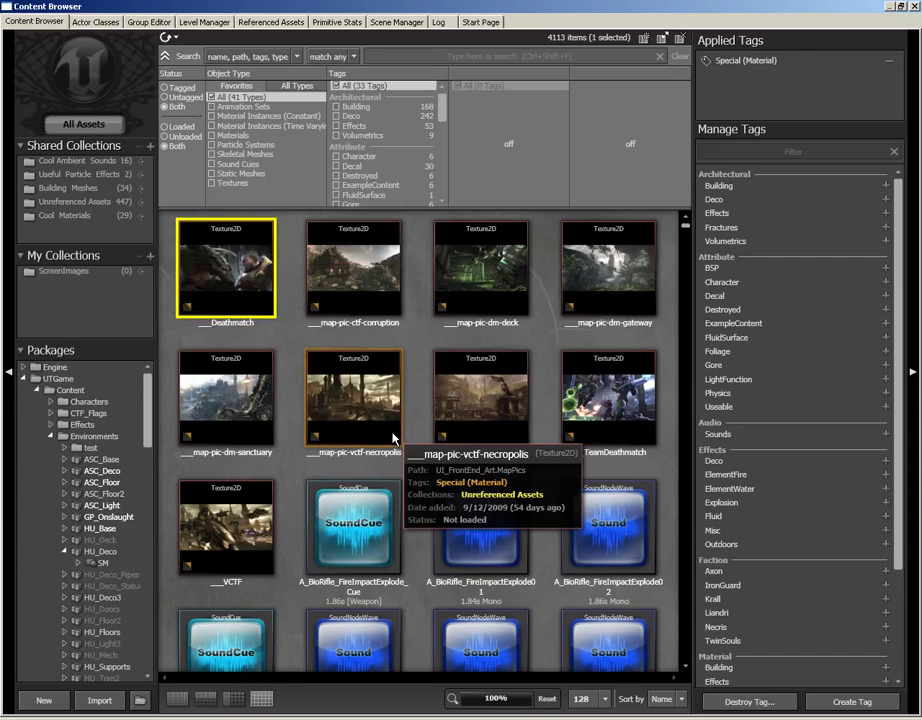
click(141, 272)
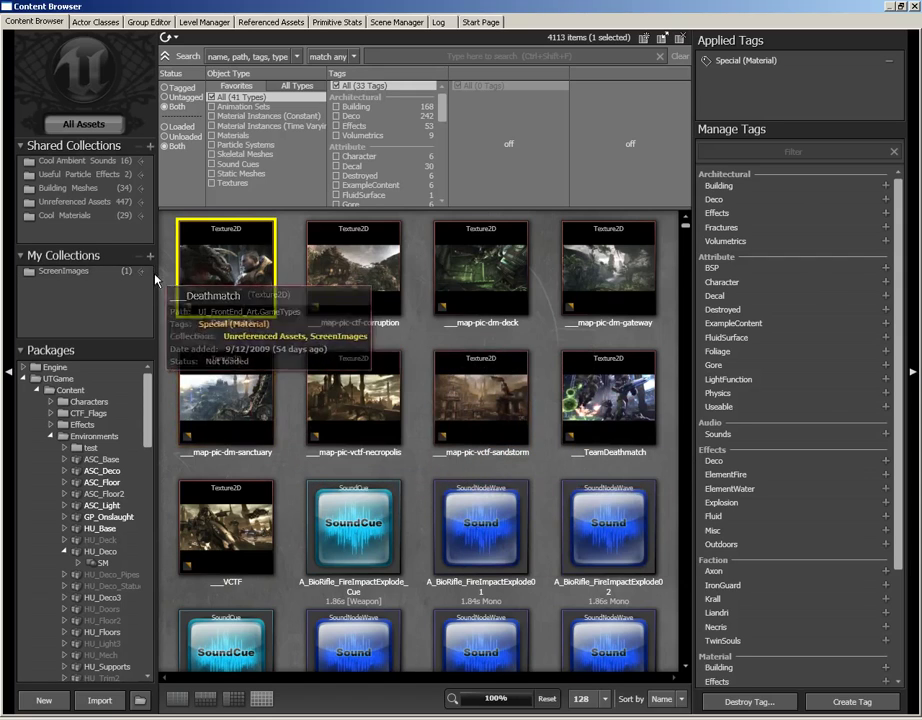
click(379, 327)
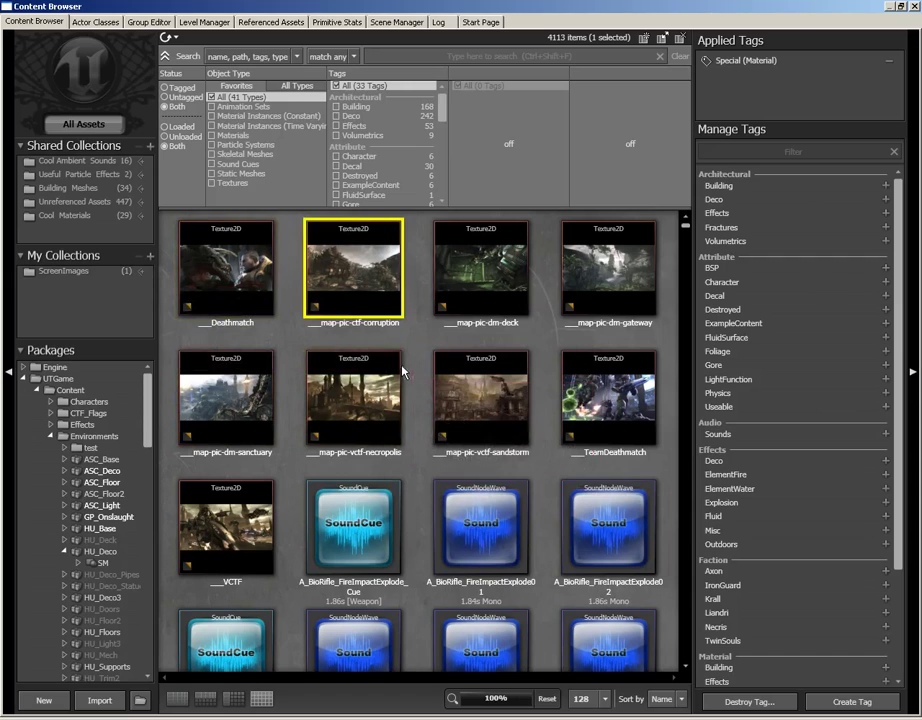
shift+click(250, 530)
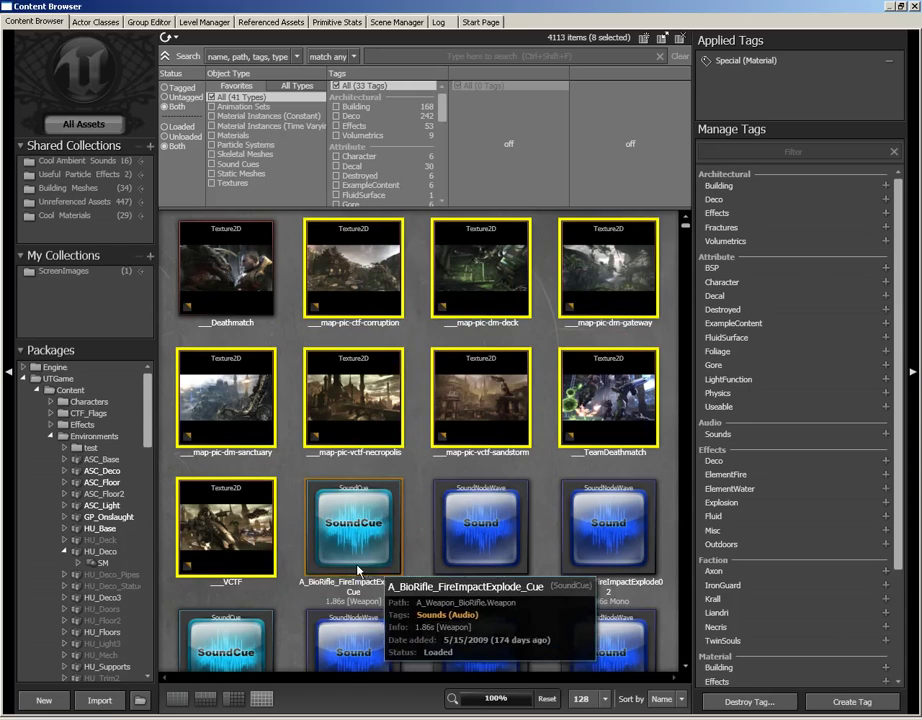
drag(190, 366, 142, 284)
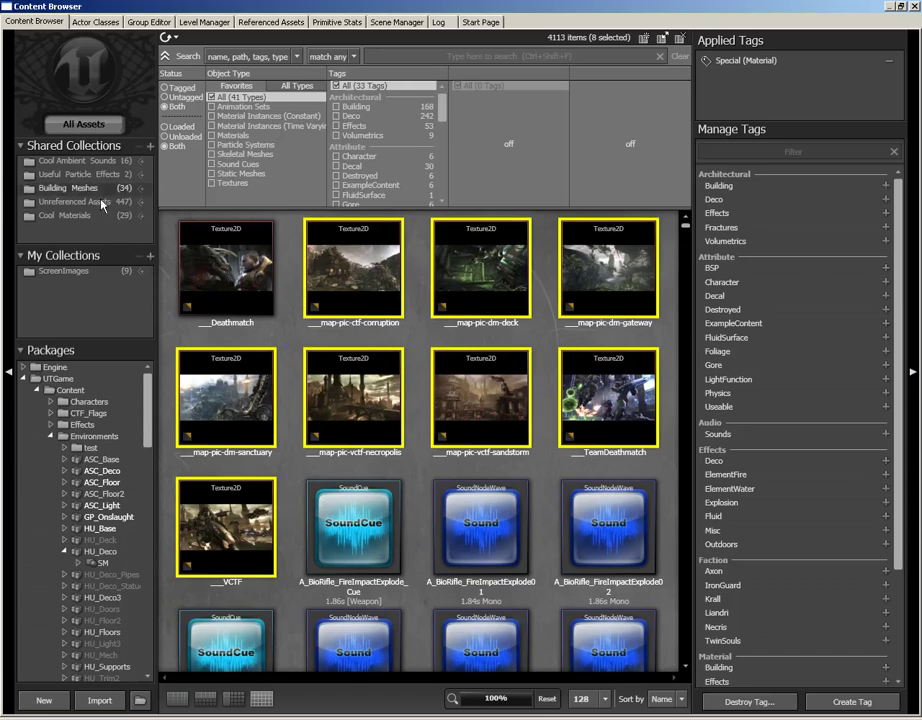
- Browse the ASC_Light and HU_Base packages, then open ScreenImages to see its nine textures
click(100, 505)
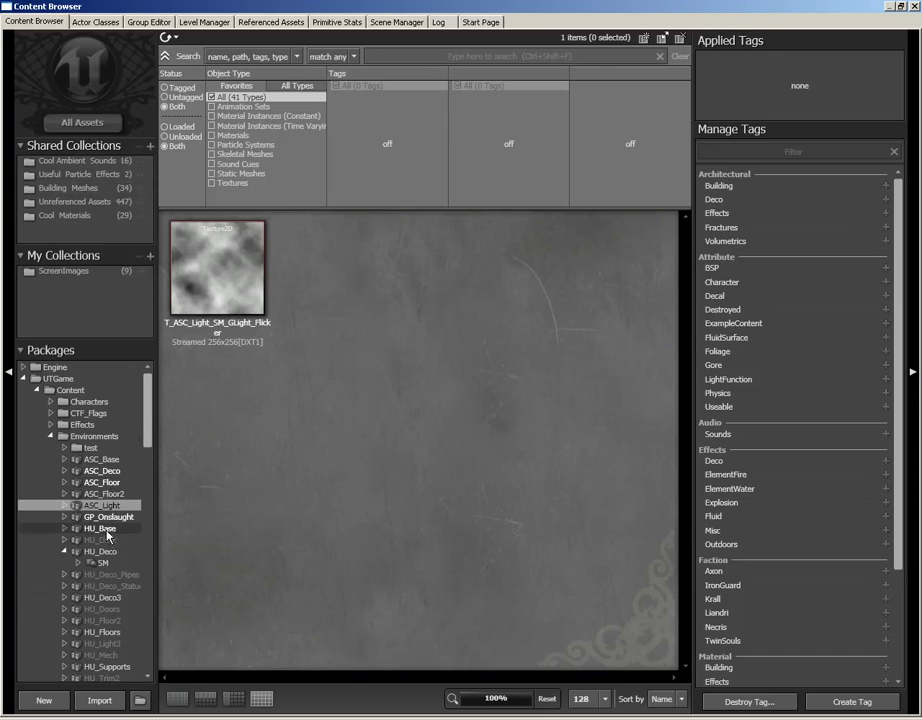
click(107, 530)
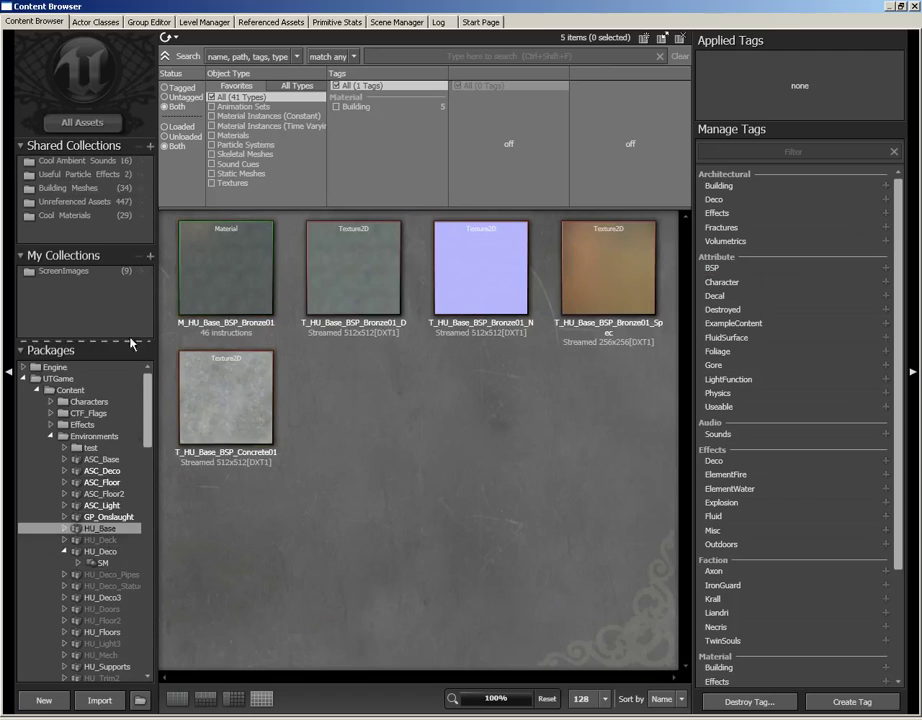
click(68, 271)
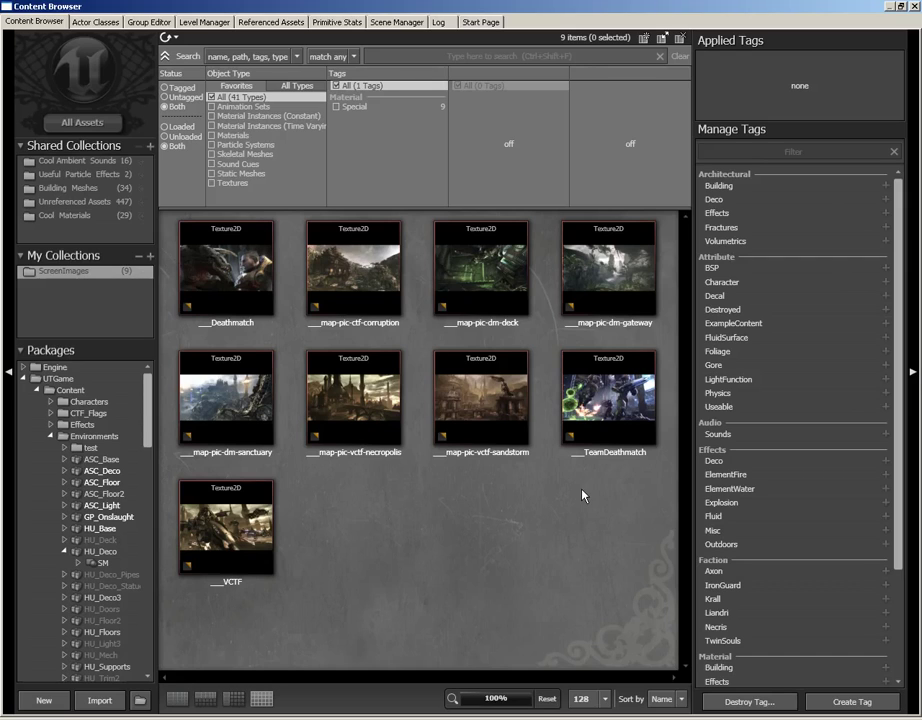
- Remove the VCTF and map-pic-dm-sanctuary textures from the ScreenImages collection
mouse_move(268, 438)
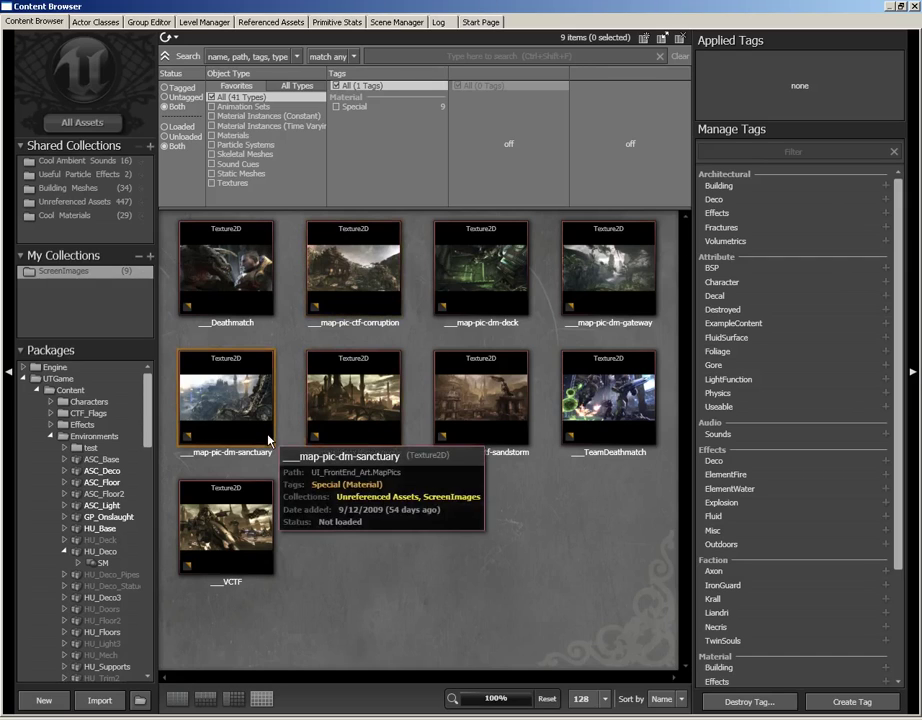
click(218, 525)
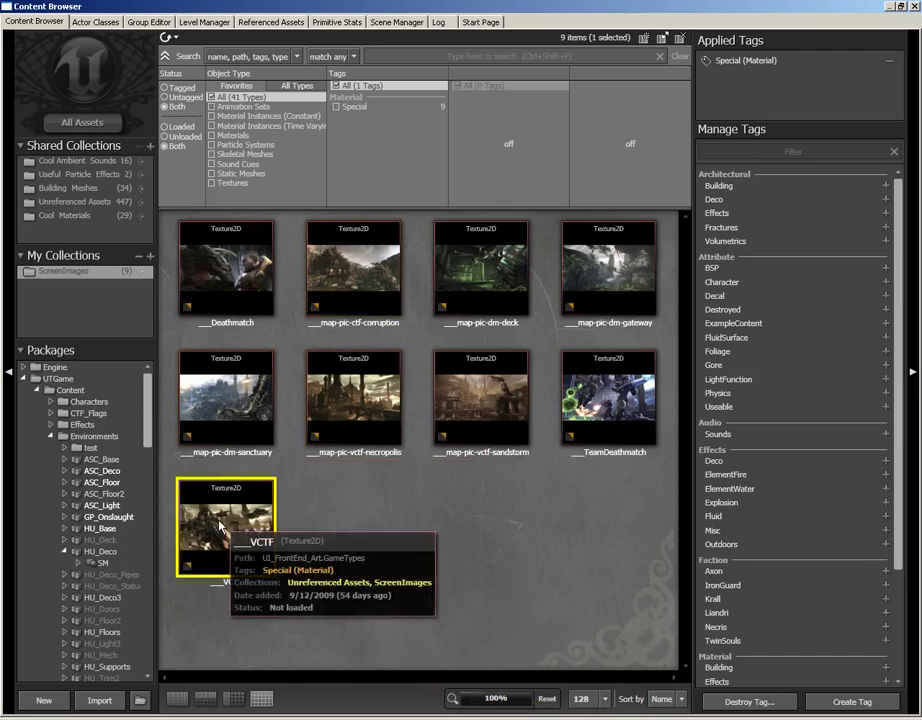
right_click(201, 494)
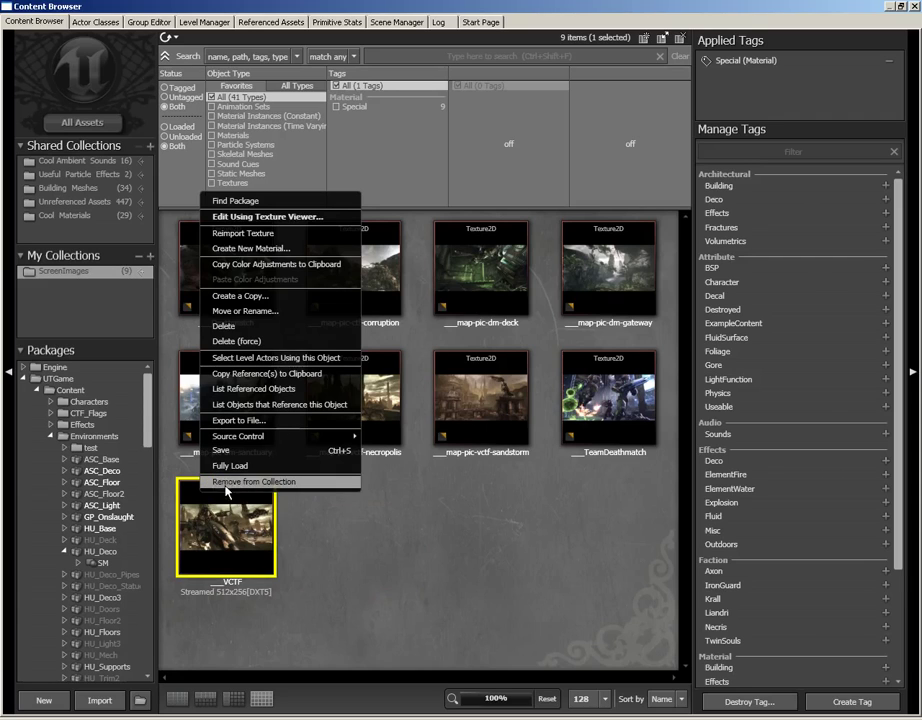
click(243, 481)
right_click(219, 381)
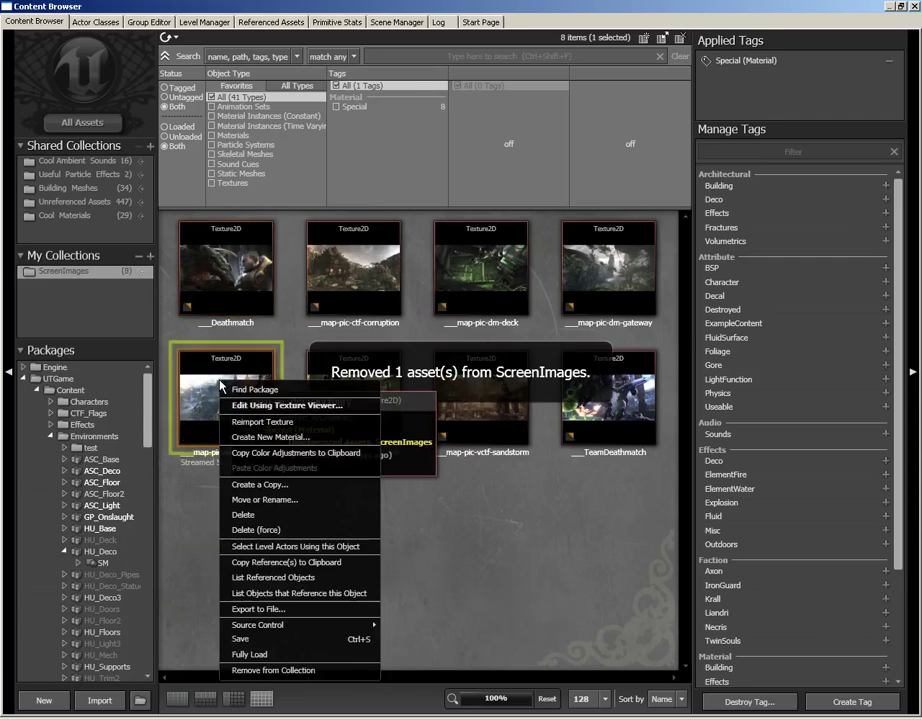
click(299, 671)
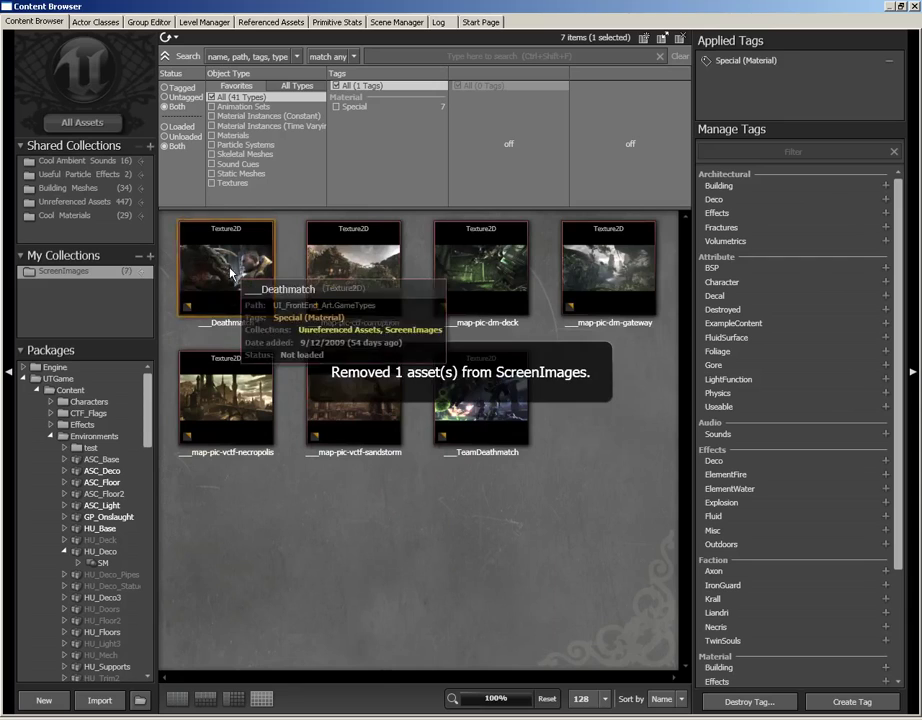
- Remove the remaining seven textures and destroy the ScreenImages collection
key(ctrl+a)
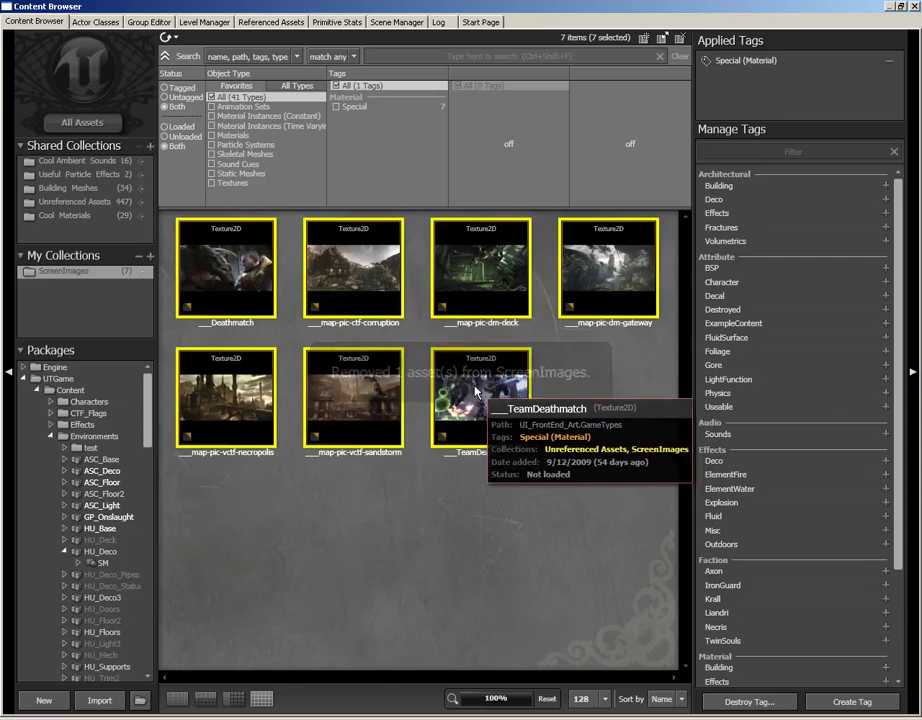
right_click(476, 410)
click(488, 613)
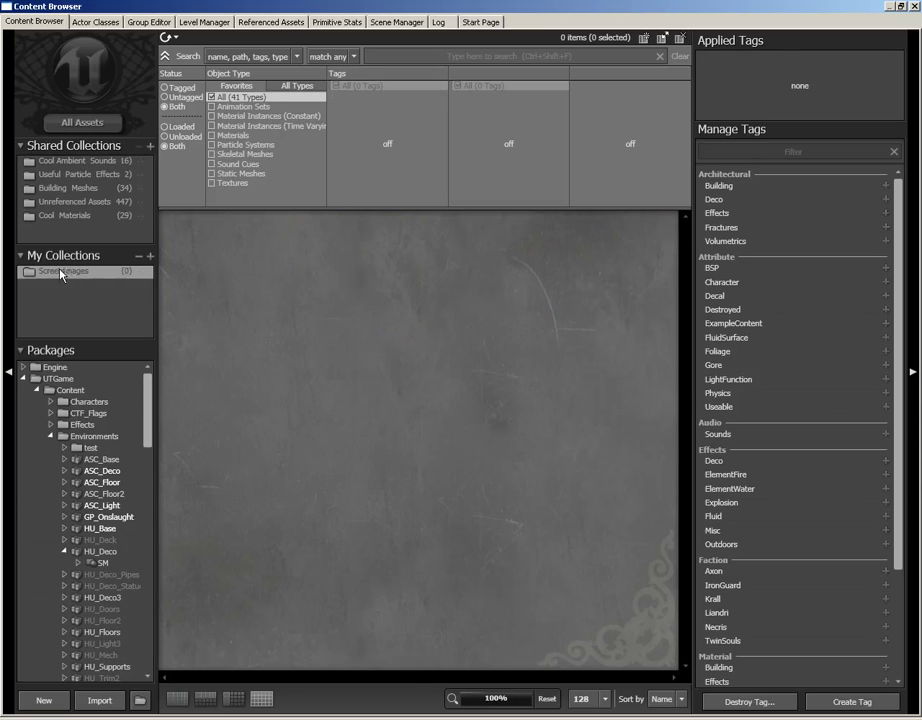
click(138, 259)
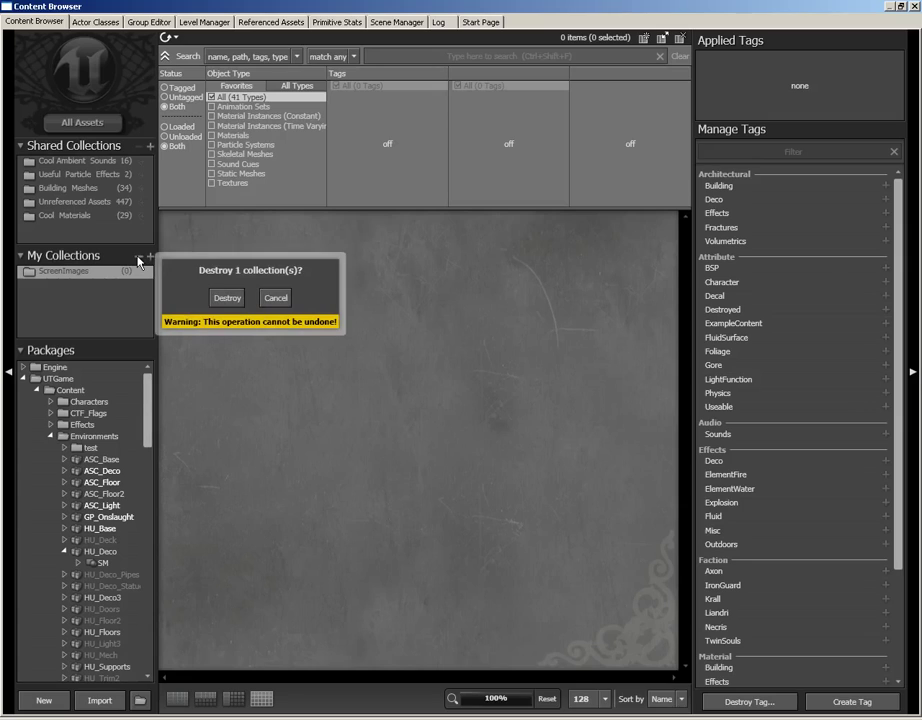
click(228, 300)
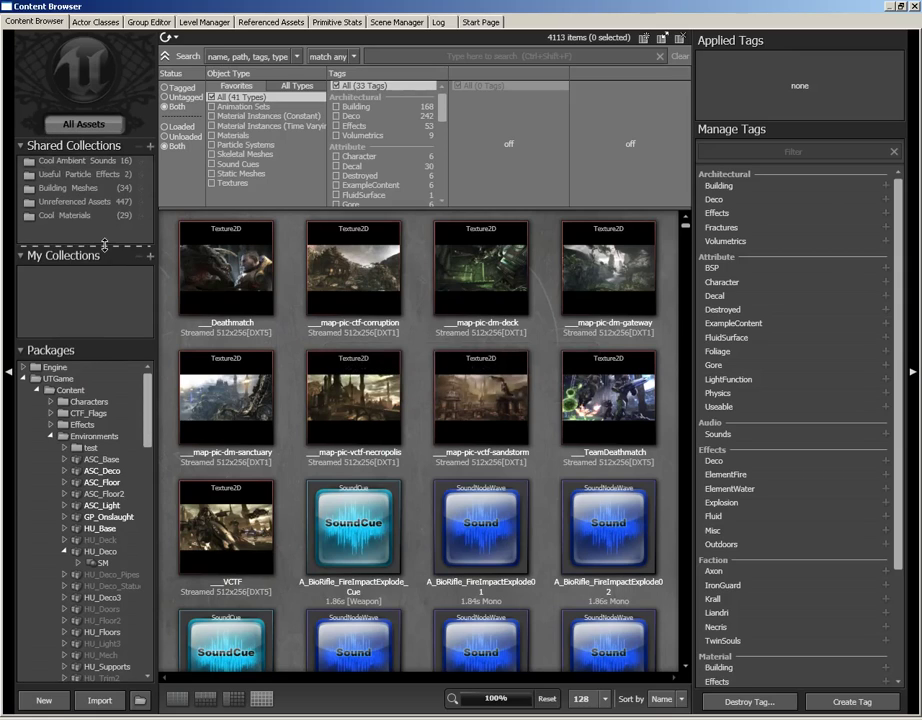
- Resize the collection splitters and collapse both the Shared Collections and My Collections panels
drag(104, 243, 98, 318)
drag(76, 258, 76, 225)
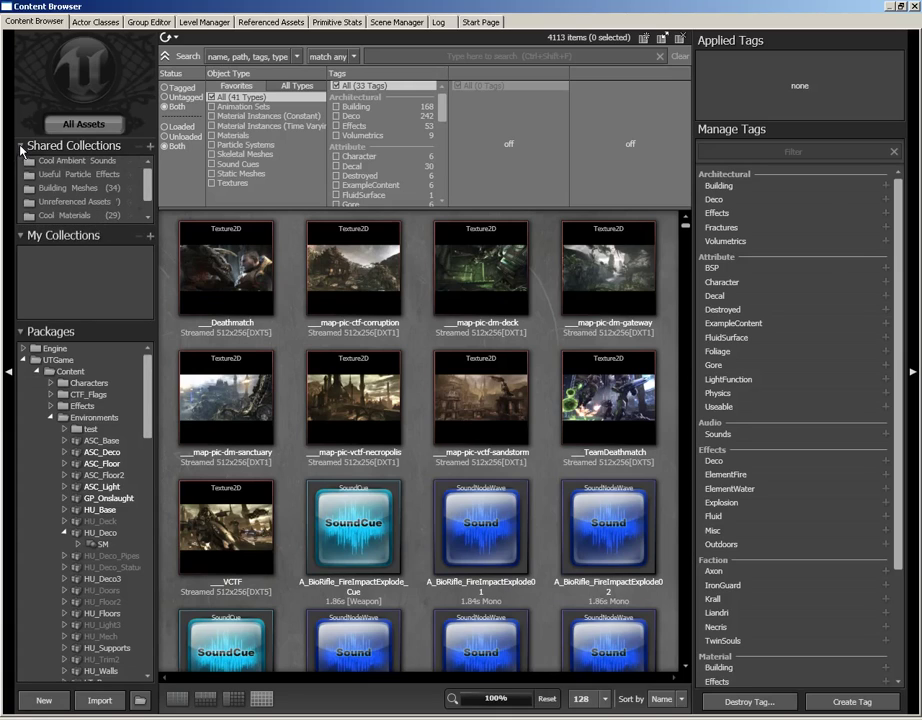
click(21, 150)
click(20, 167)
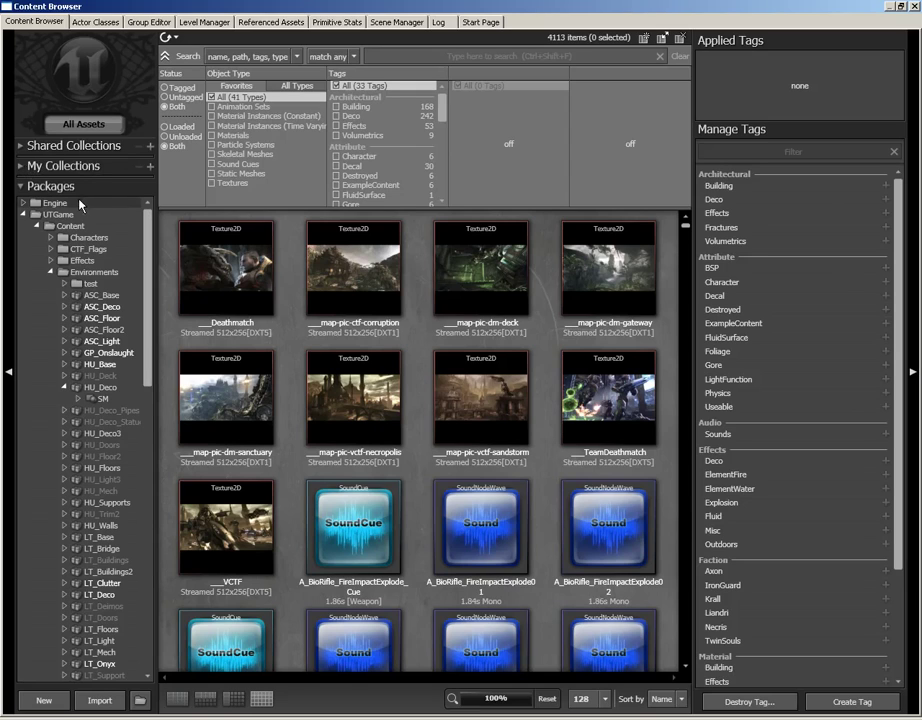
- View ASC_Deco, expand the deco packages and HU_Floors, and browse HU_Floors and its BSP group
click(100, 306)
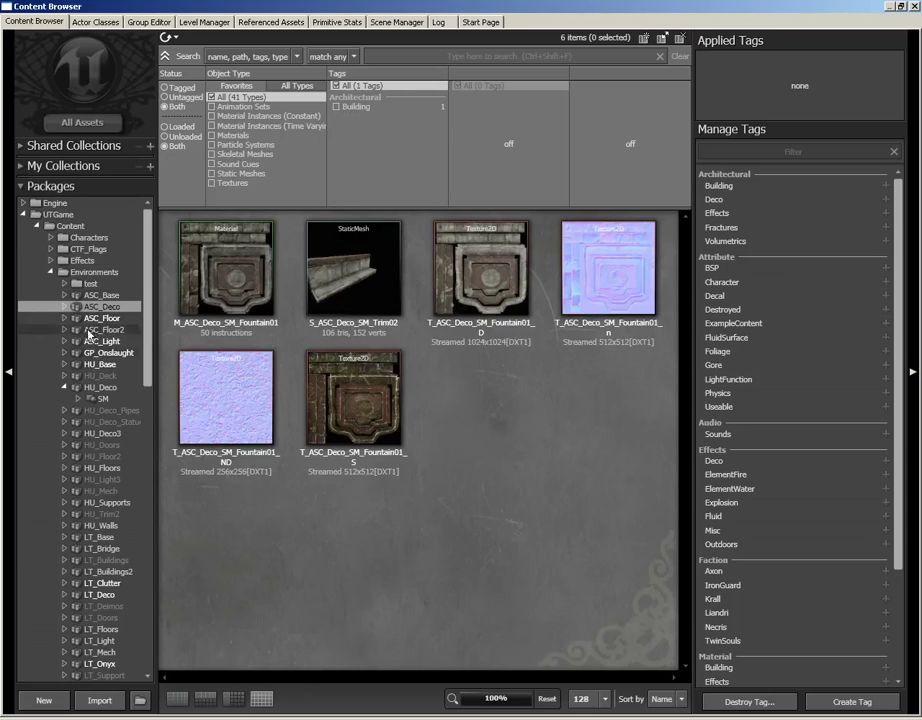
click(64, 421)
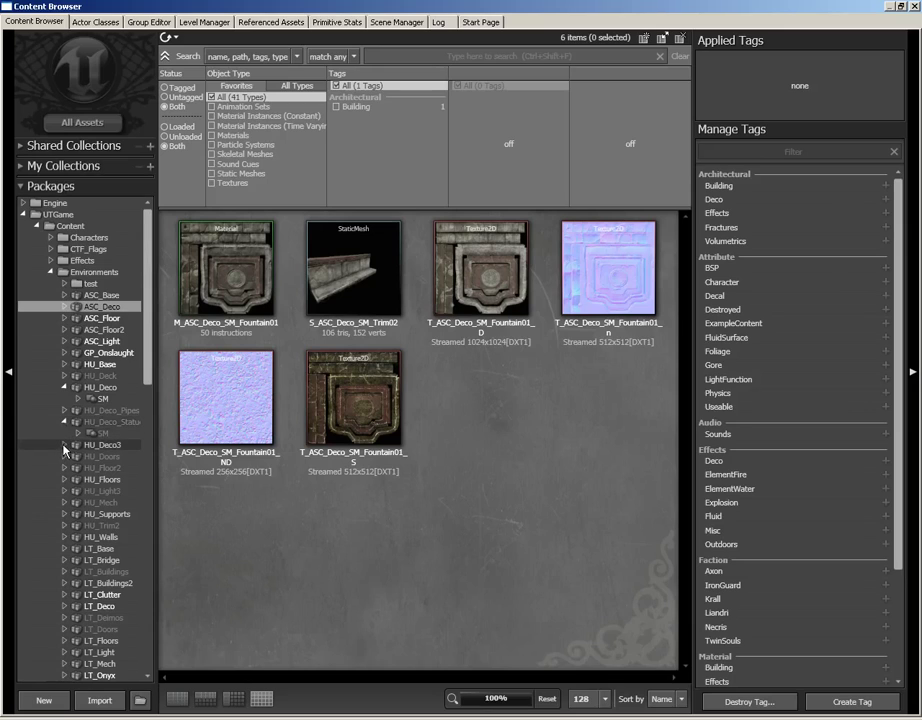
click(64, 445)
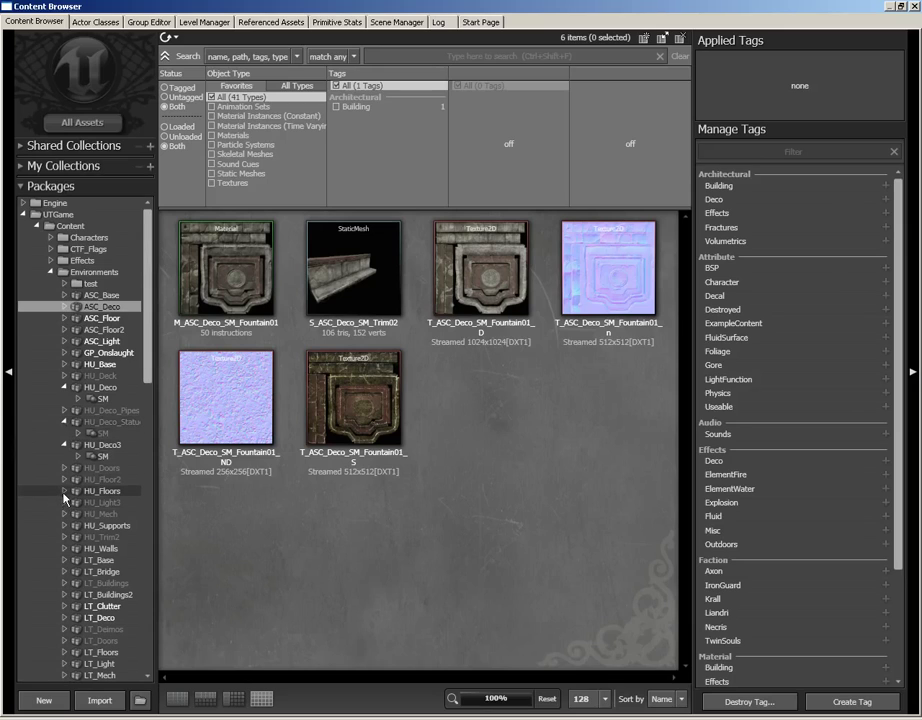
click(64, 491)
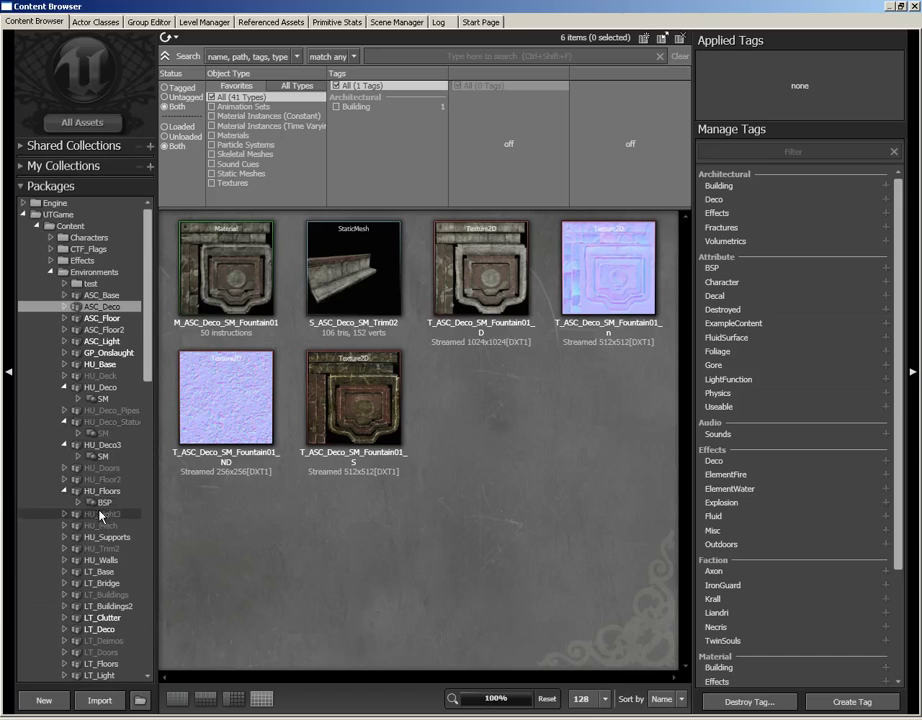
click(104, 503)
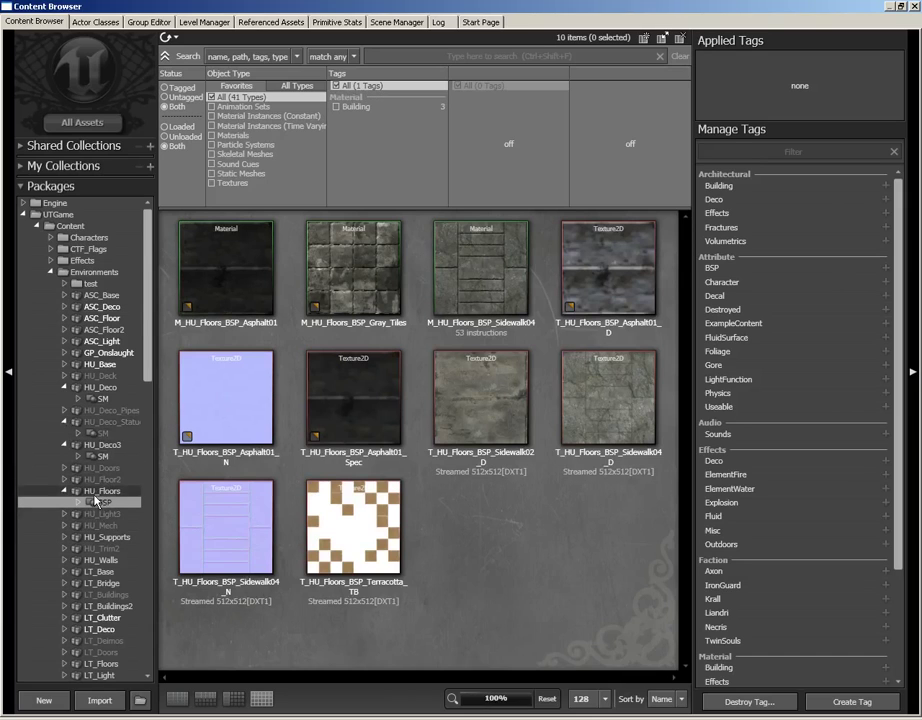
click(102, 491)
- Browse the HU_Mech, ASC_Floor and LT_Clutter packages, then return to all 4113 assets
click(103, 525)
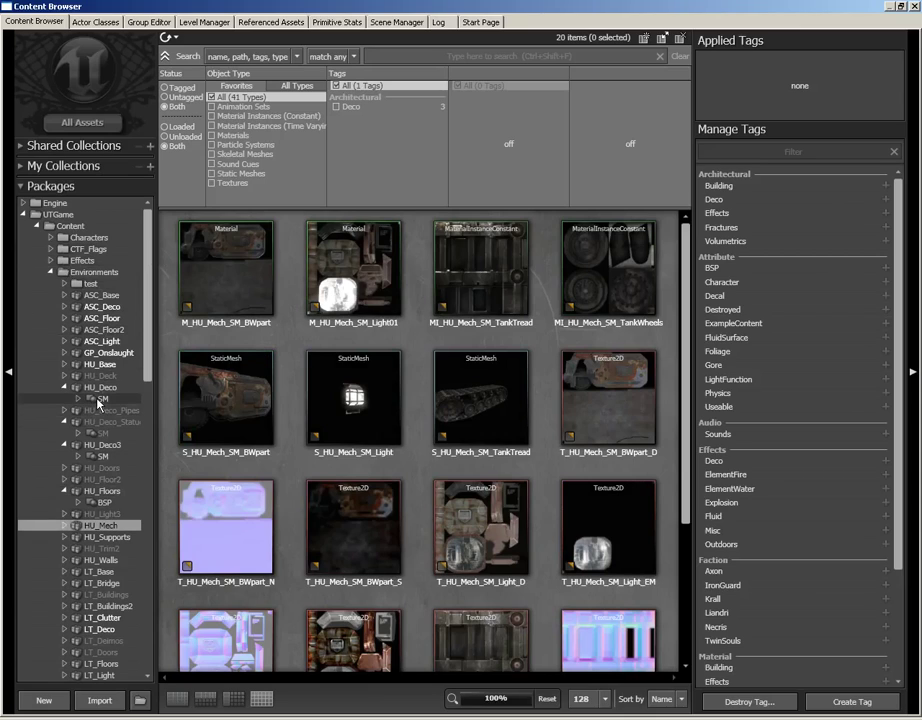
click(106, 318)
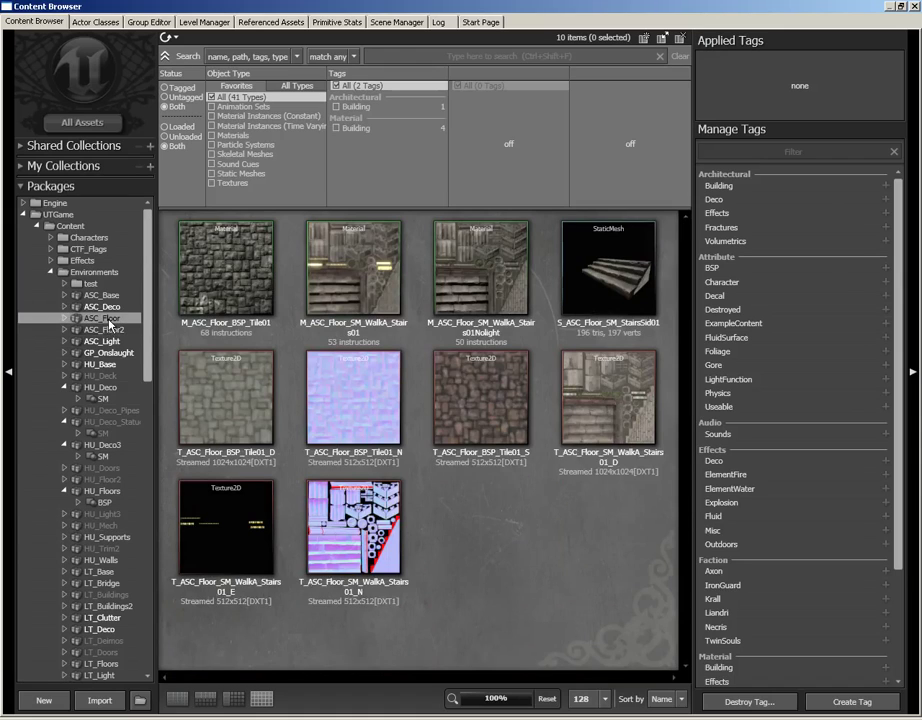
click(108, 618)
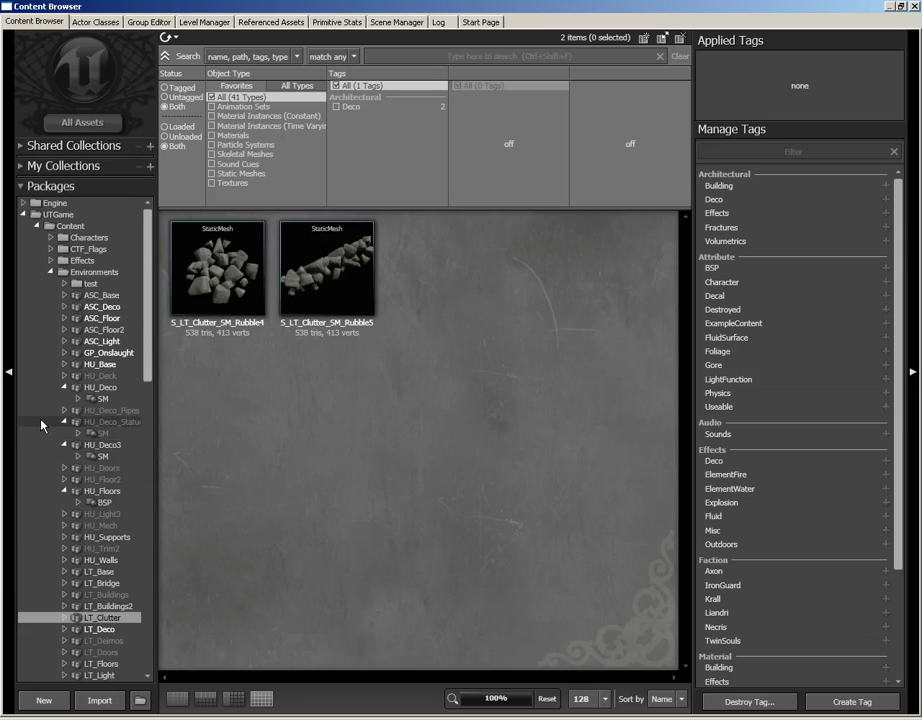
click(69, 123)
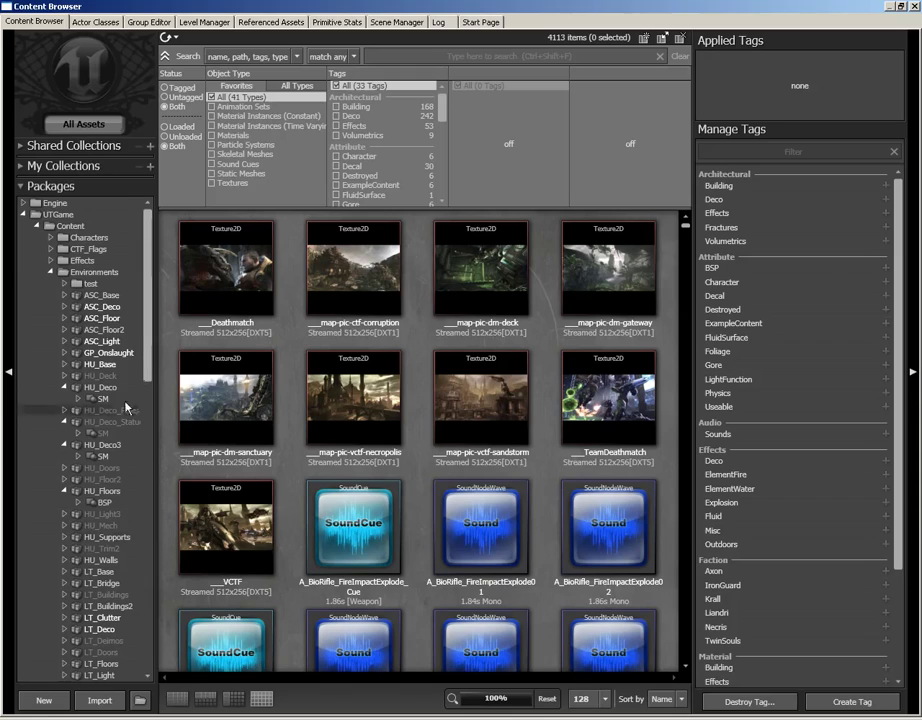
- Start a new asset with package MyNewAssets, group AnimSets and name MyNewAnimSet
click(44, 700)
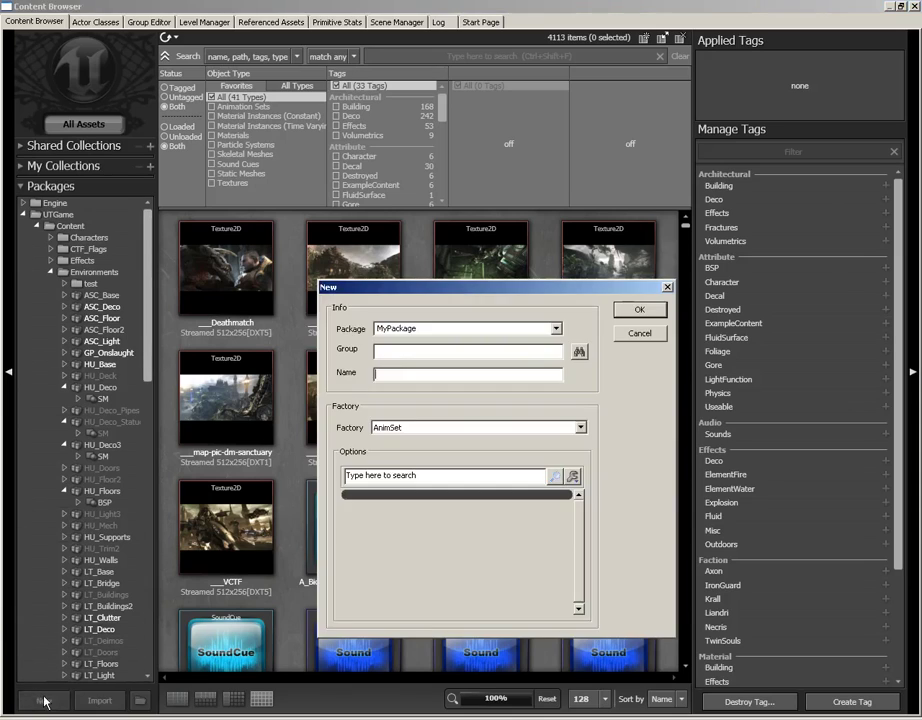
double_click(418, 328)
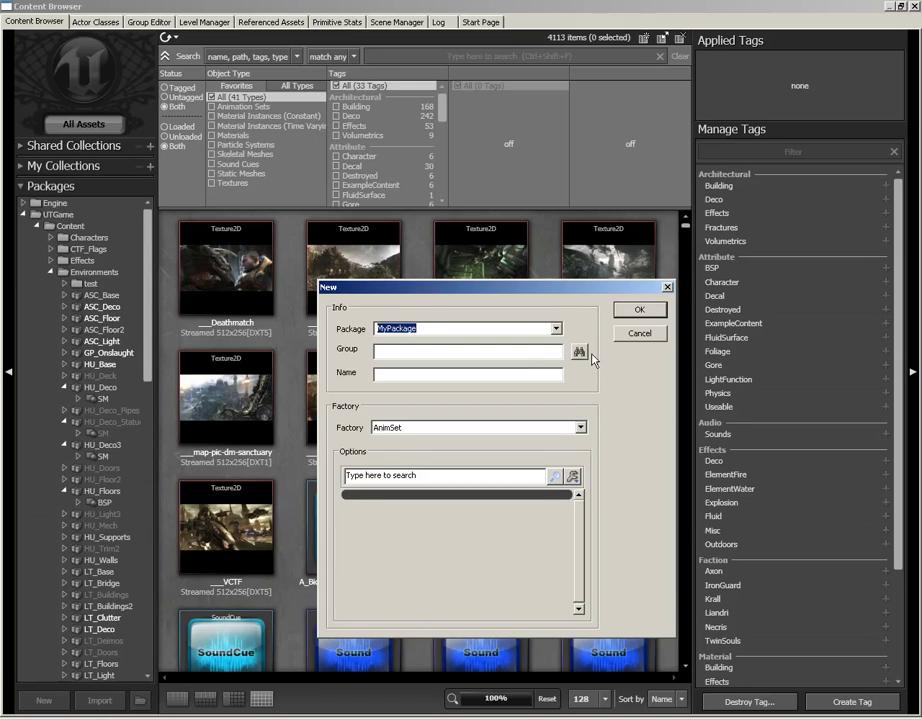
text(MyNerw)
key(BackSpace)
key(BackSpace)
text(wAssets)
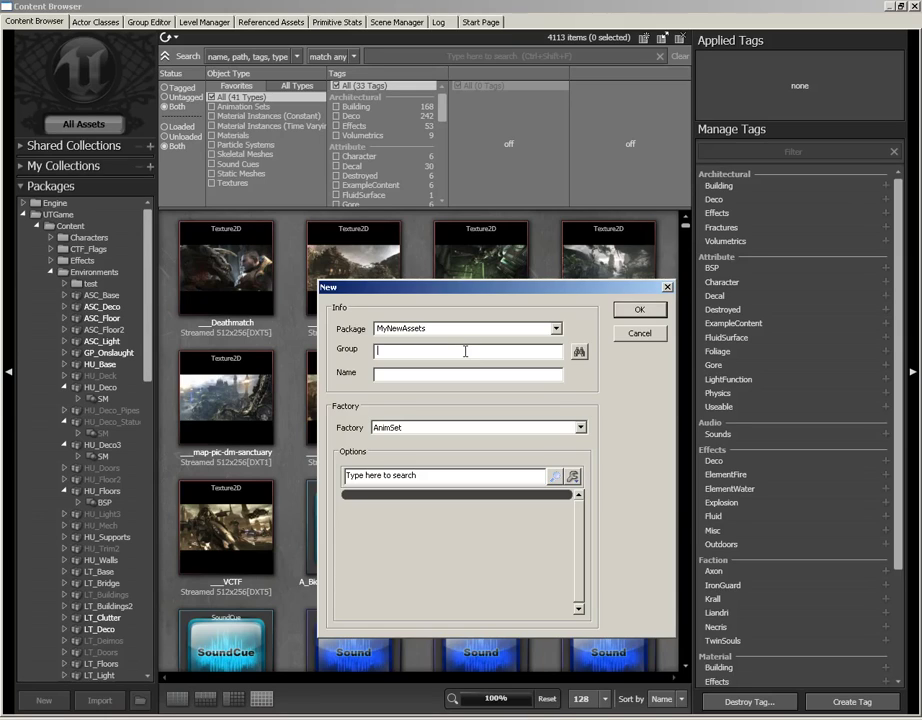
text(AnimSets)
key(Tab)
text(MyNewAnimSet)
- Set the factory to Material, change the group to Materials, and create the asset
click(415, 429)
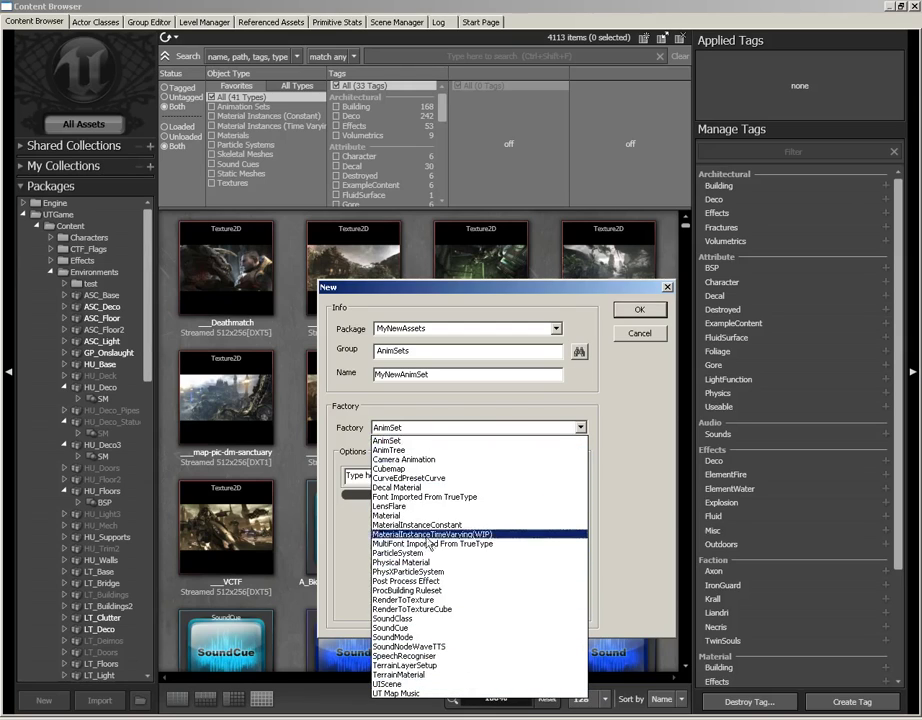
click(408, 516)
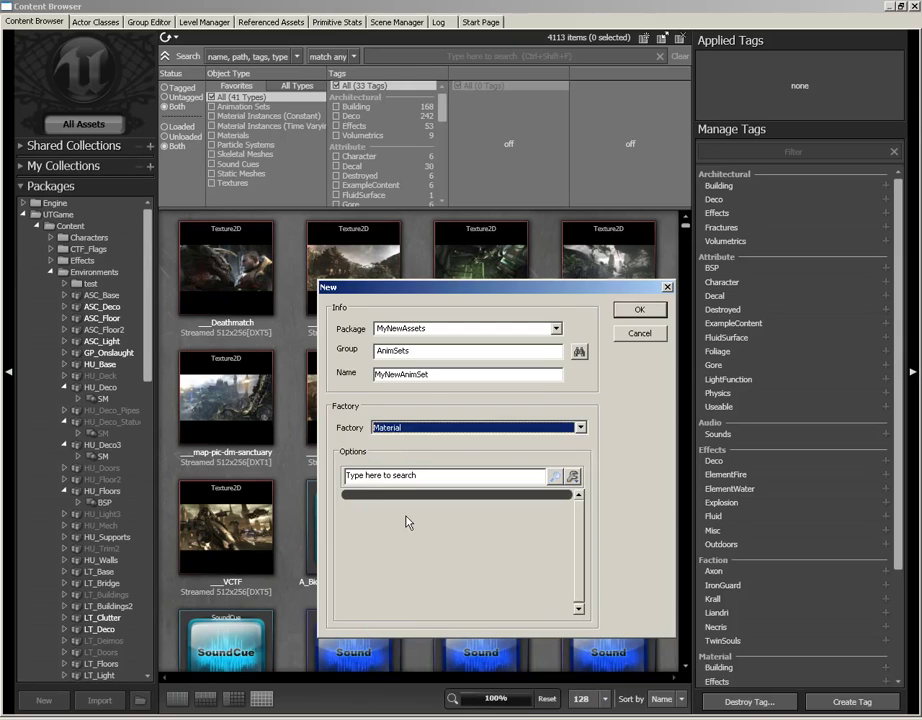
click(422, 351)
drag(422, 351, 353, 357)
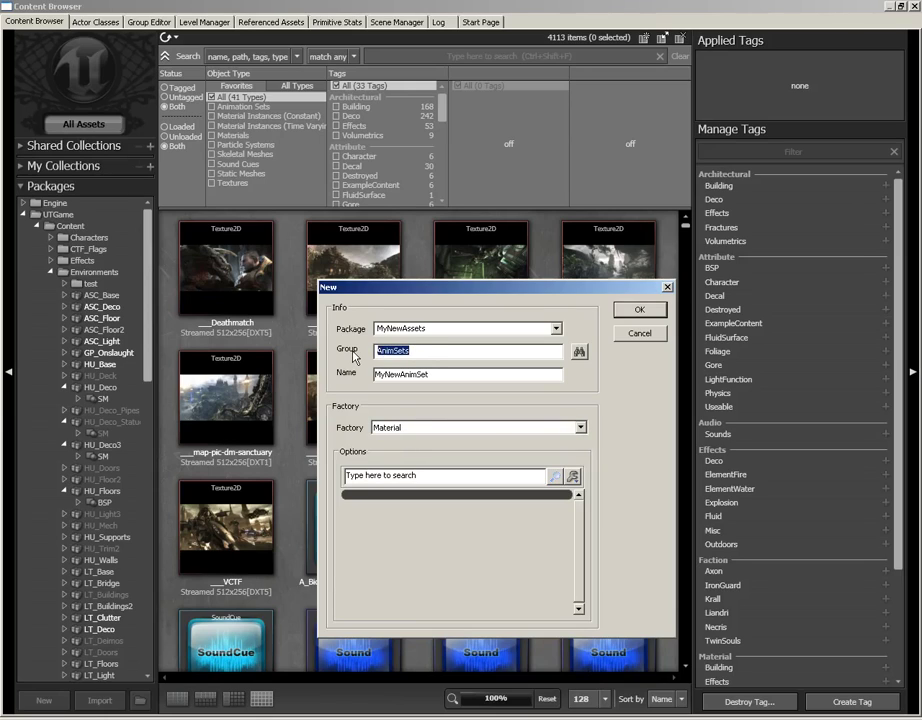
text(Materials)
click(634, 311)
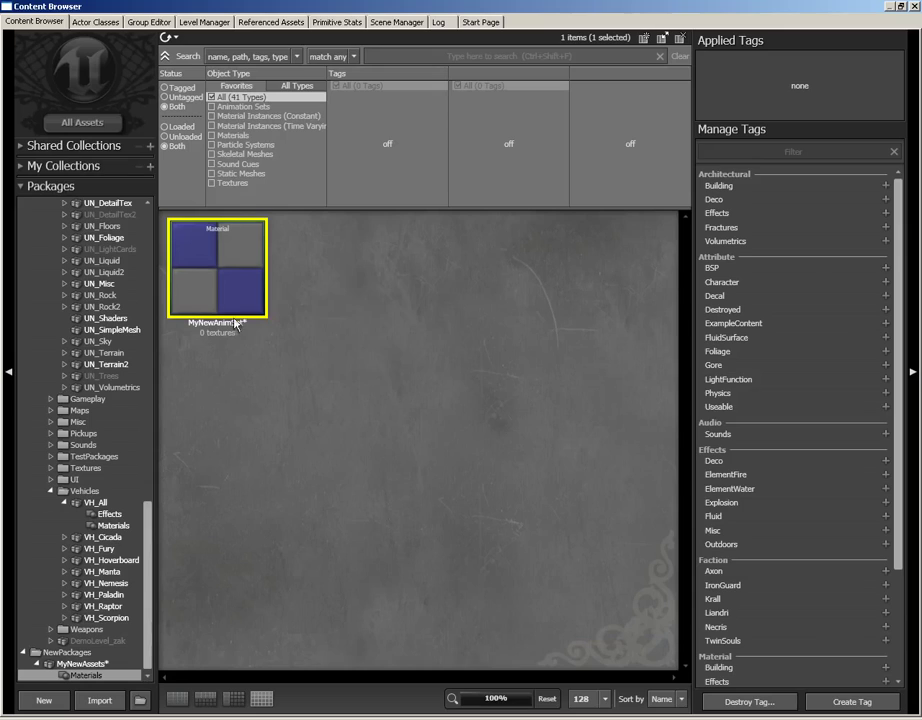
mouse_move(235, 286)
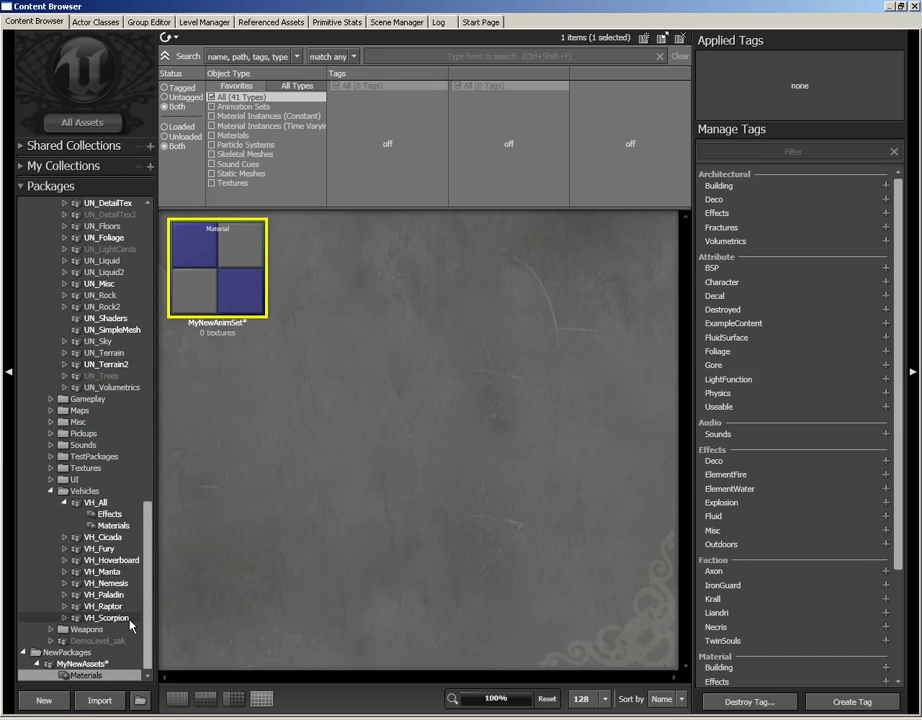
click(98, 703)
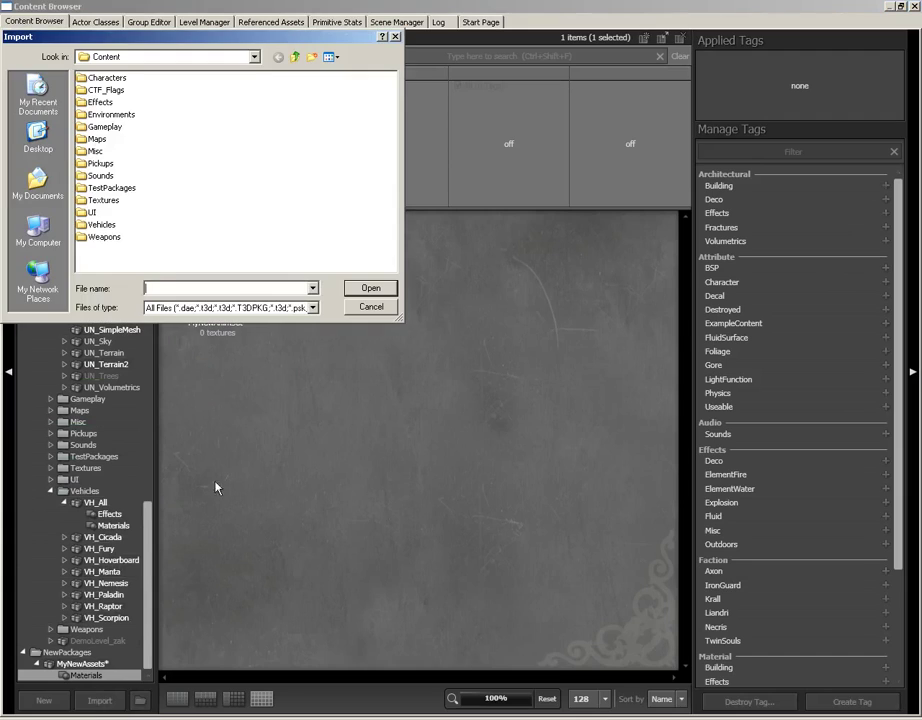
click(312, 307)
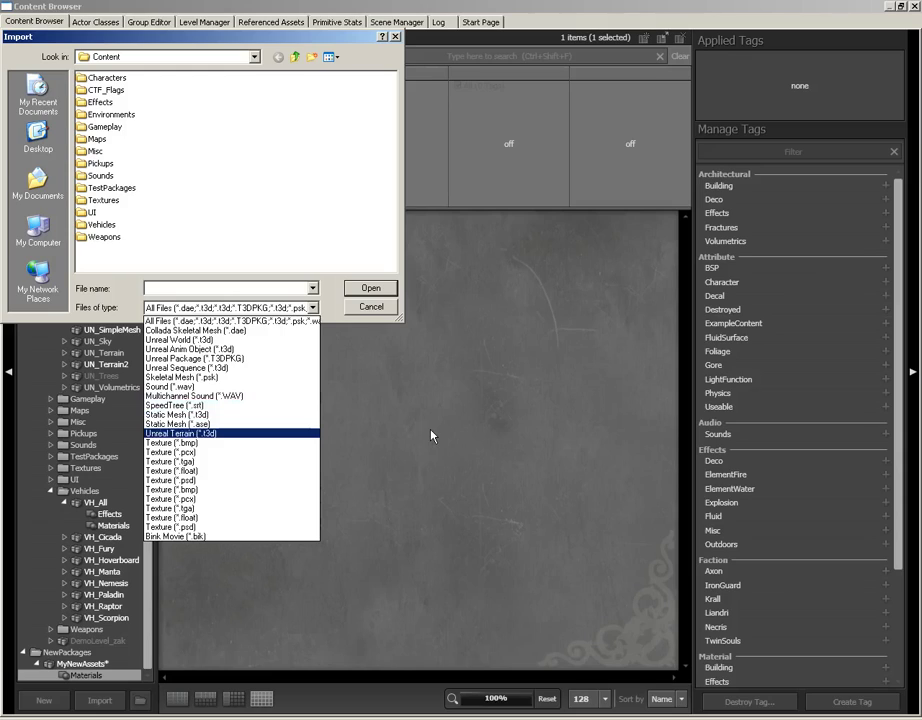
click(366, 312)
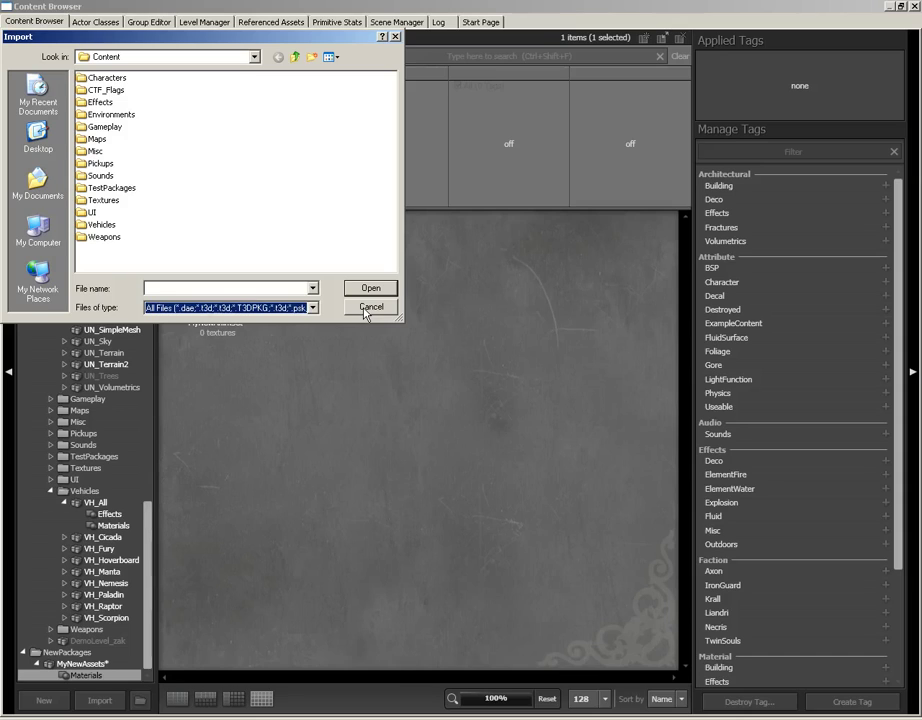
click(366, 311)
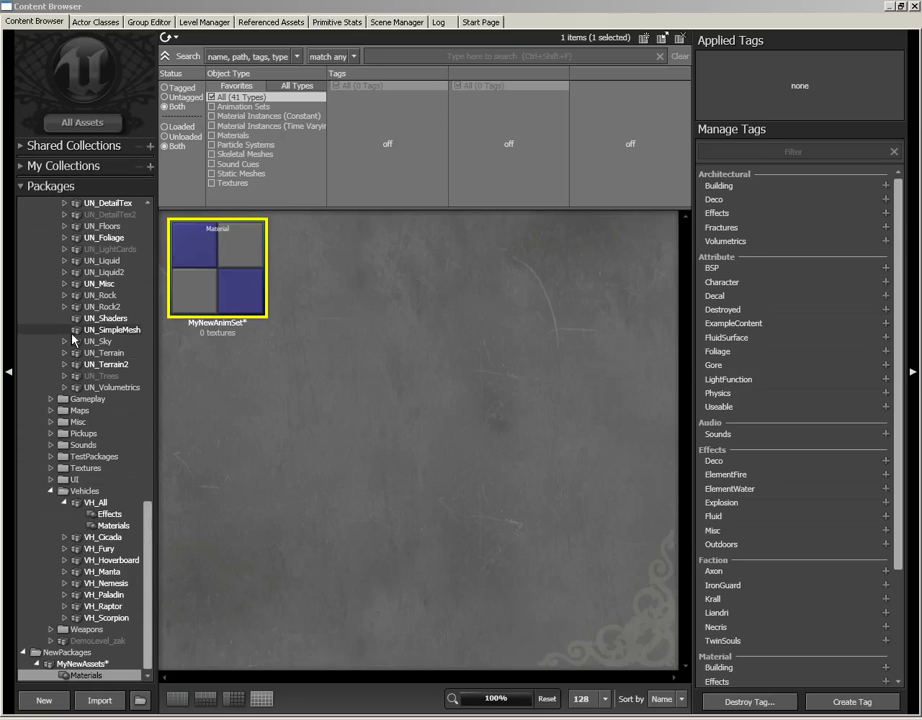
click(149, 380)
scroll(149, 380, up, 15)
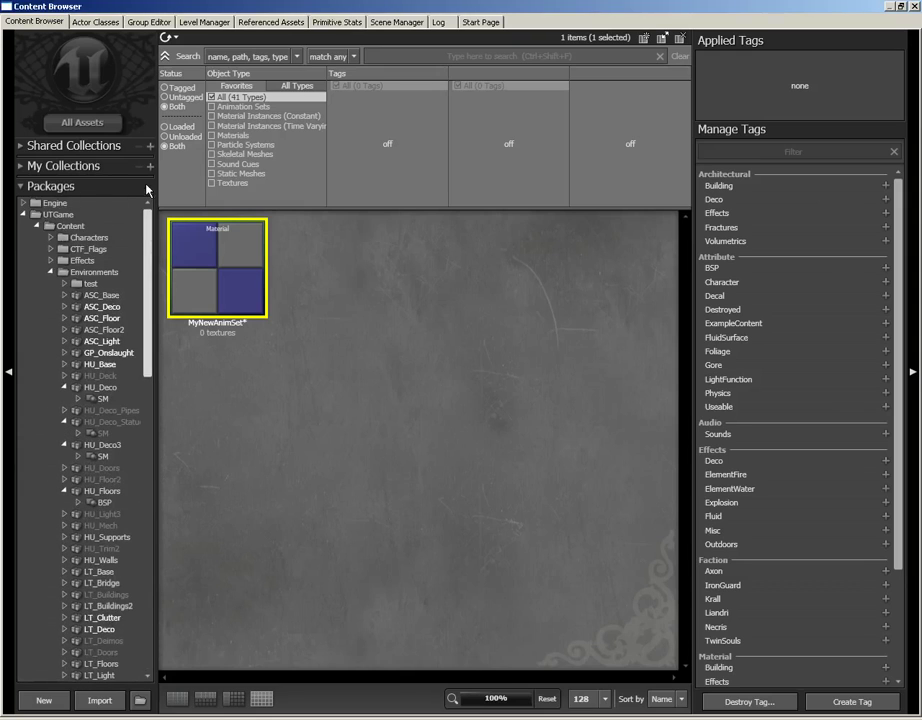
click(139, 703)
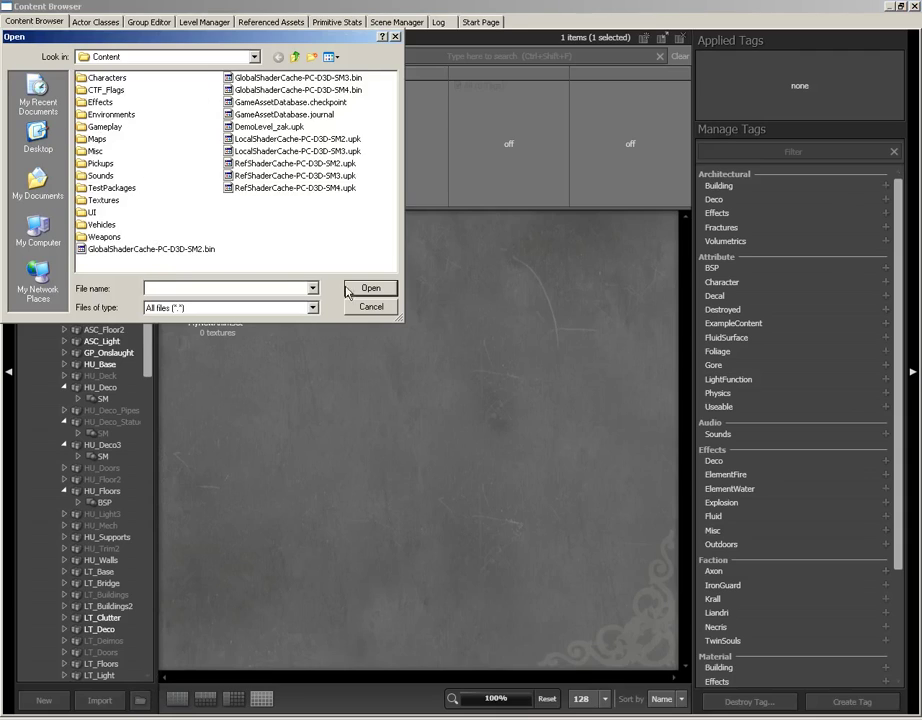
click(370, 307)
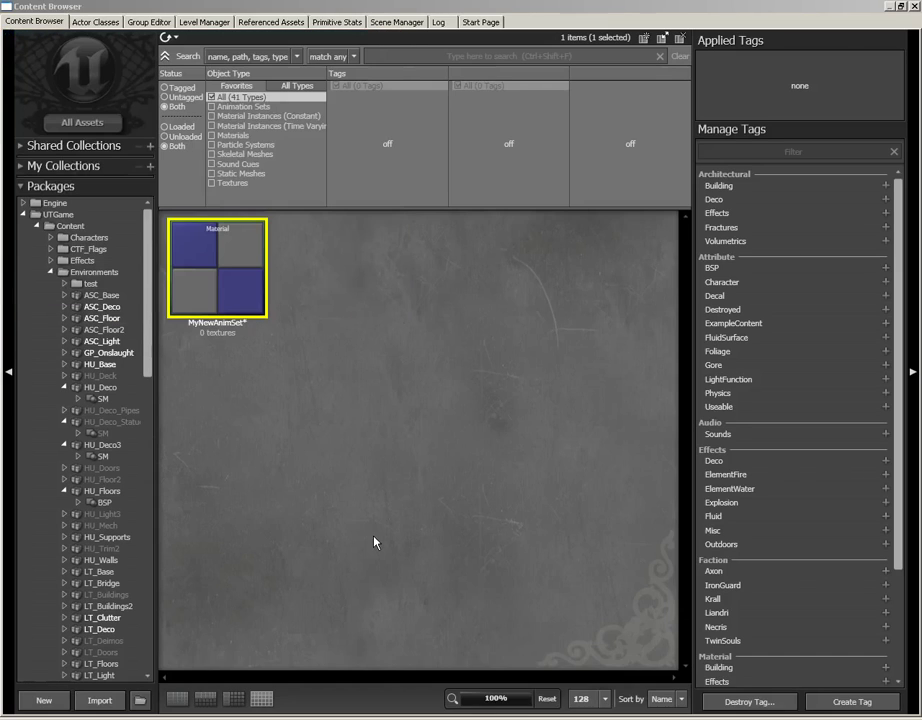